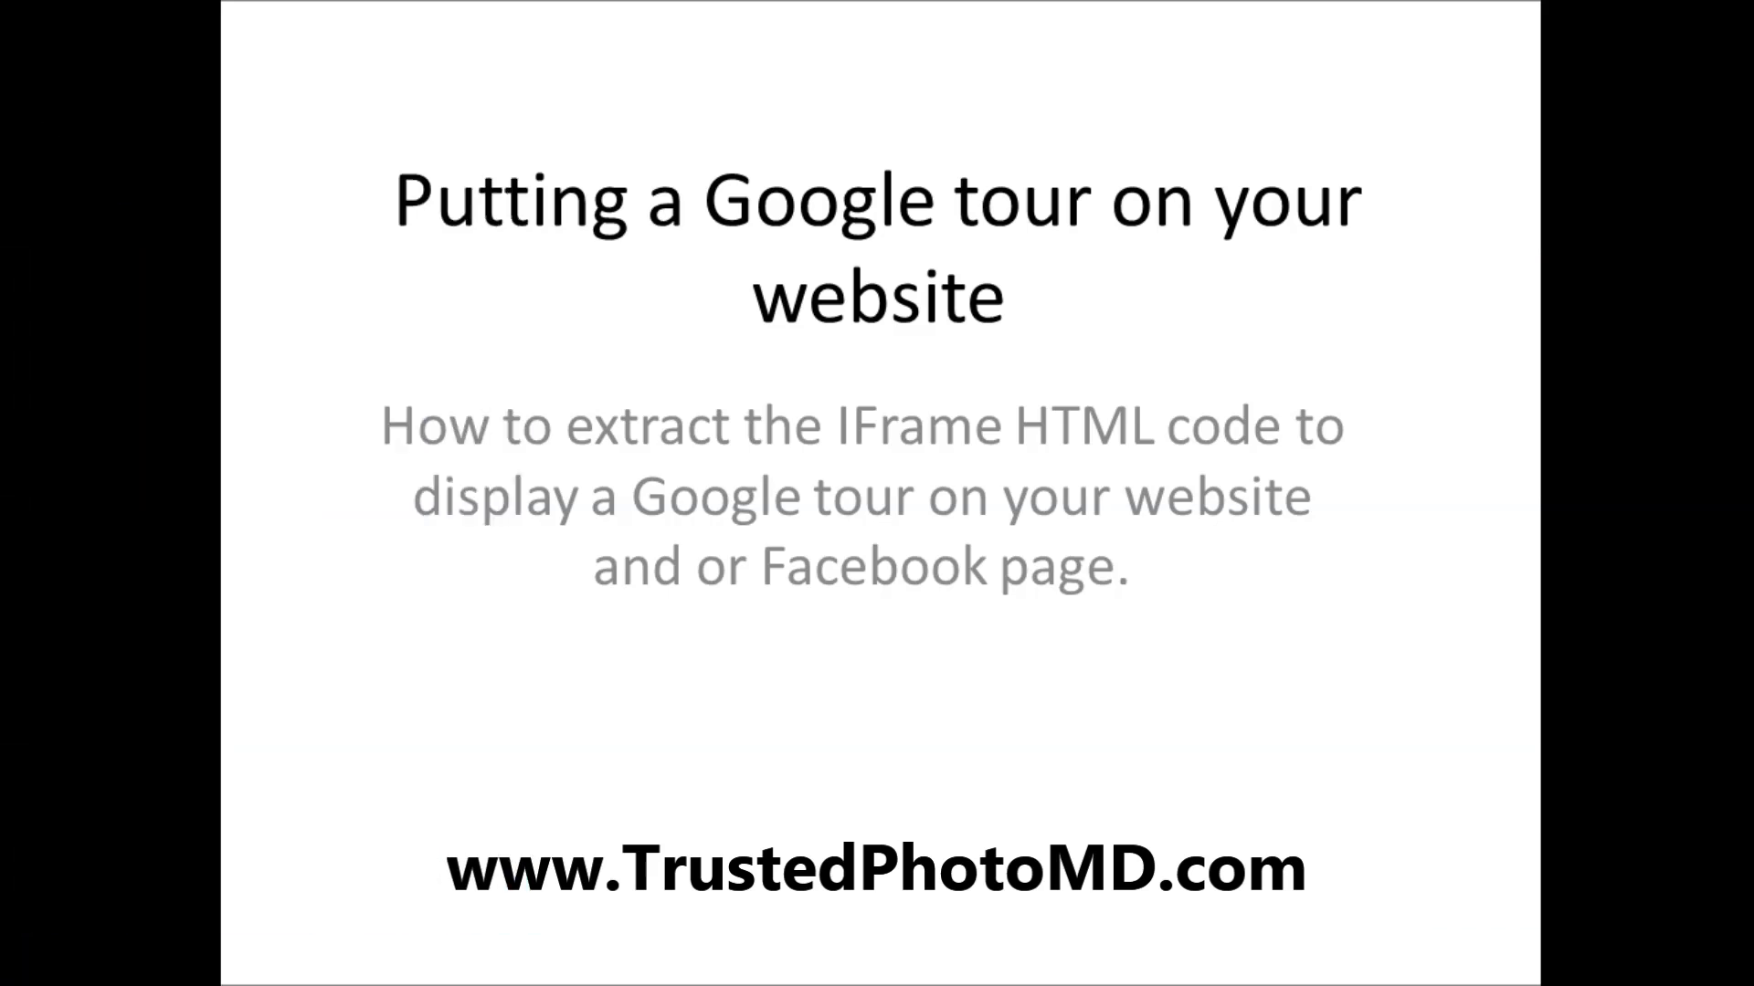
Search Google for Artcraft and open the store's 'See inside' indoor Street View.
{"action": "mouse_move", "coordinate": [511, 961]}
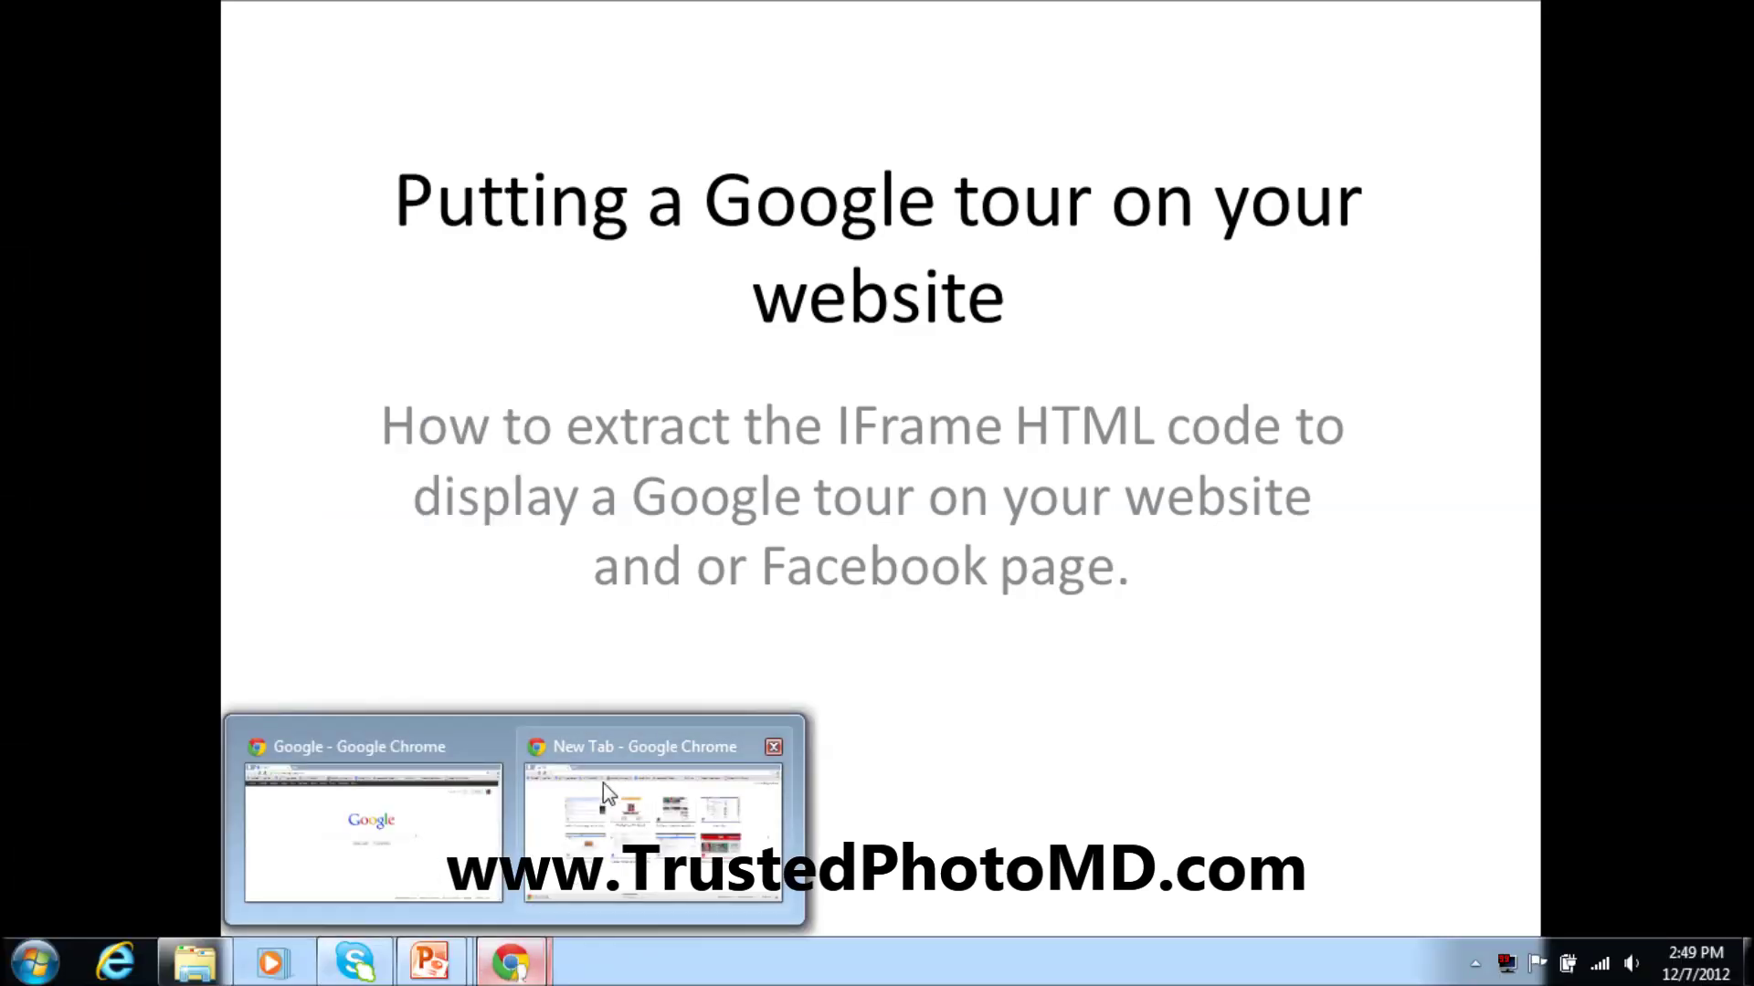
{"action": "left_click", "coordinate": [429, 735]}
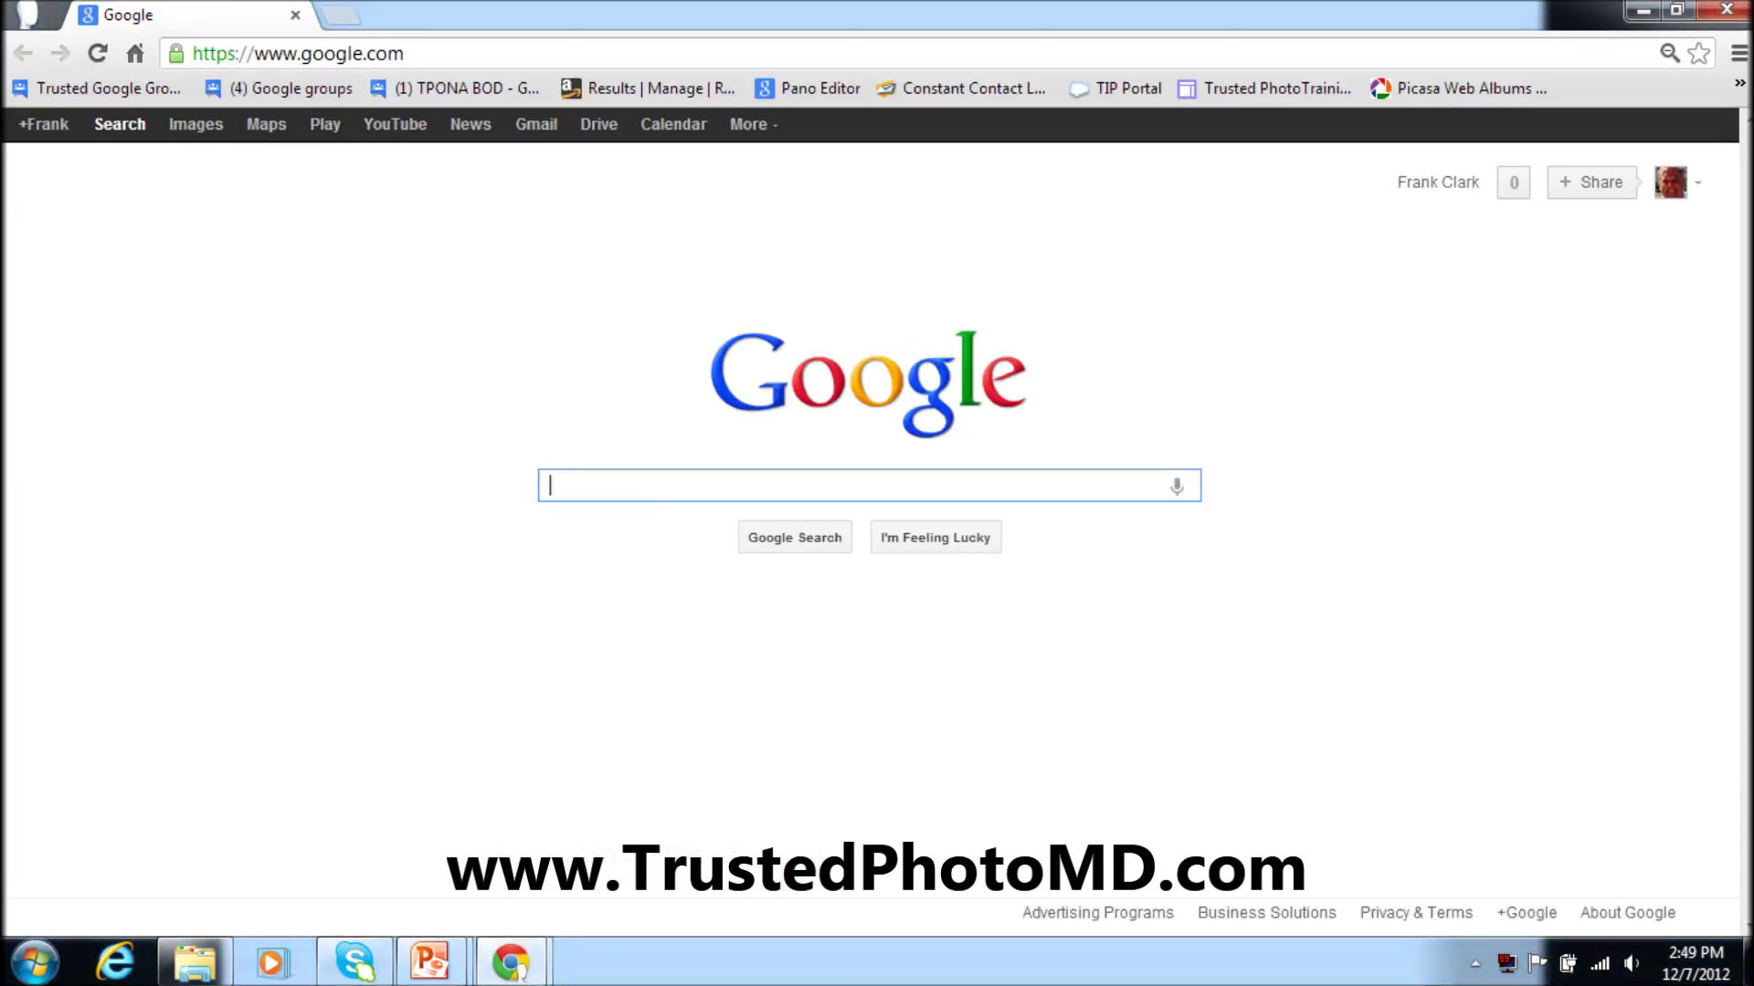
{"action": "type", "text": "Art"}
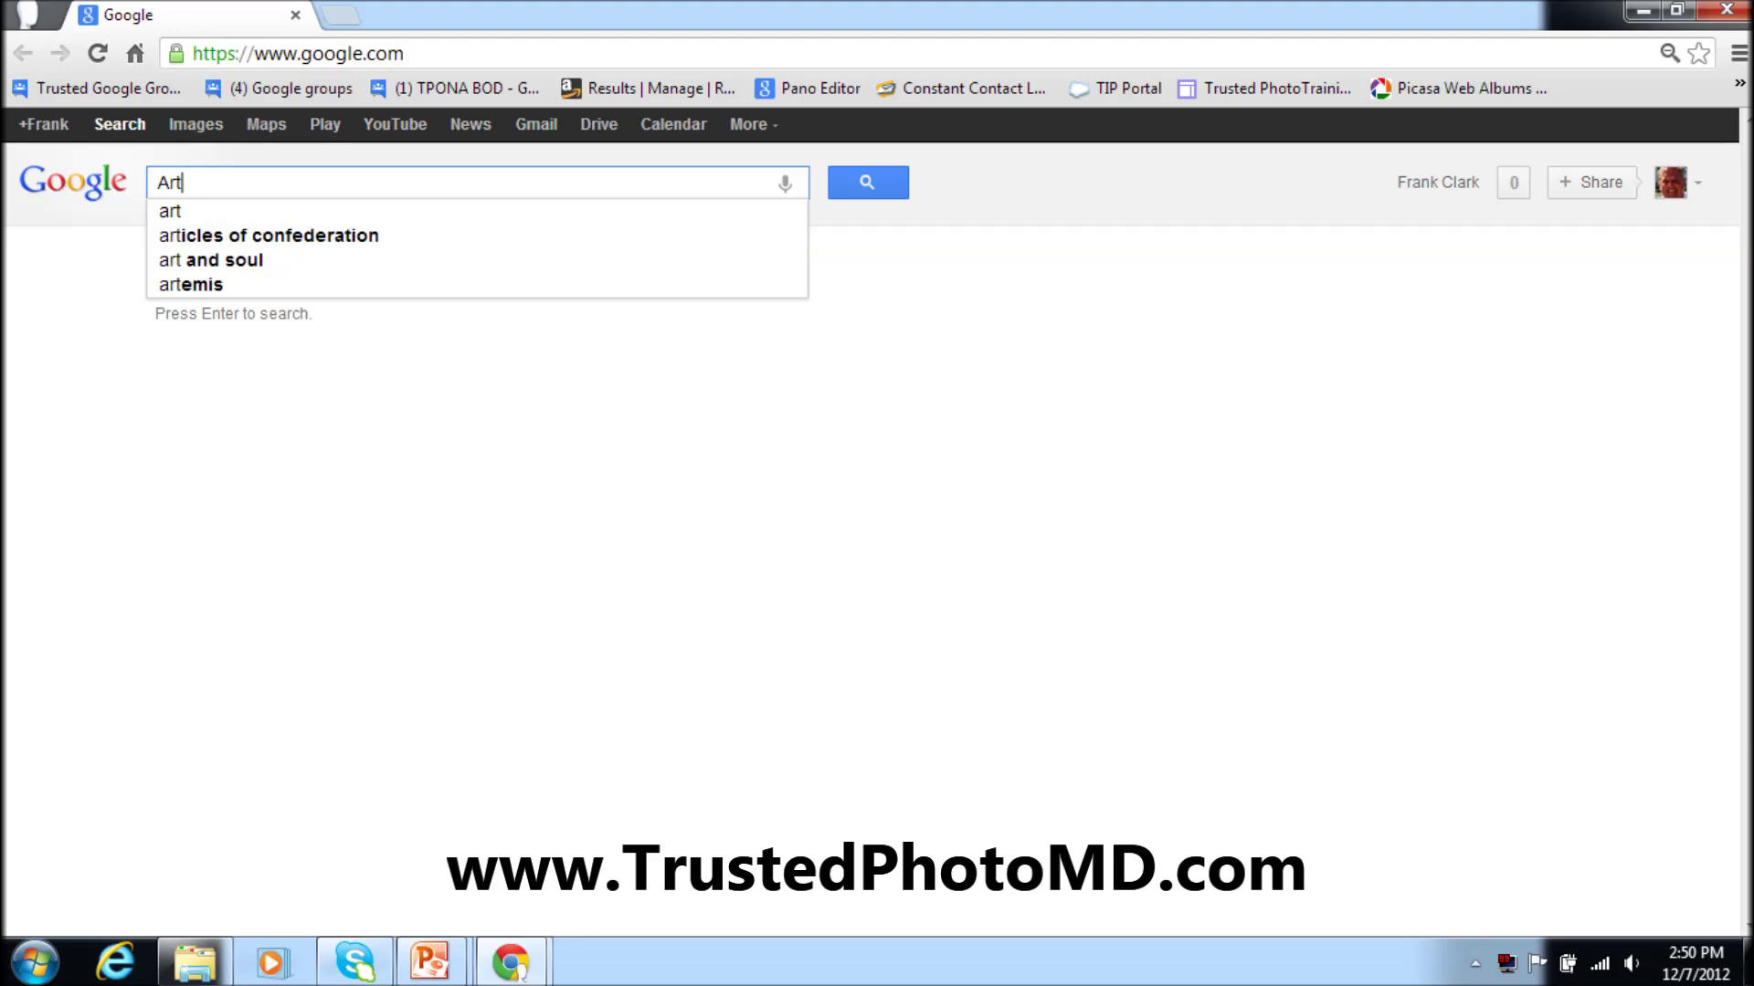
{"action": "type", "text": "craft"}
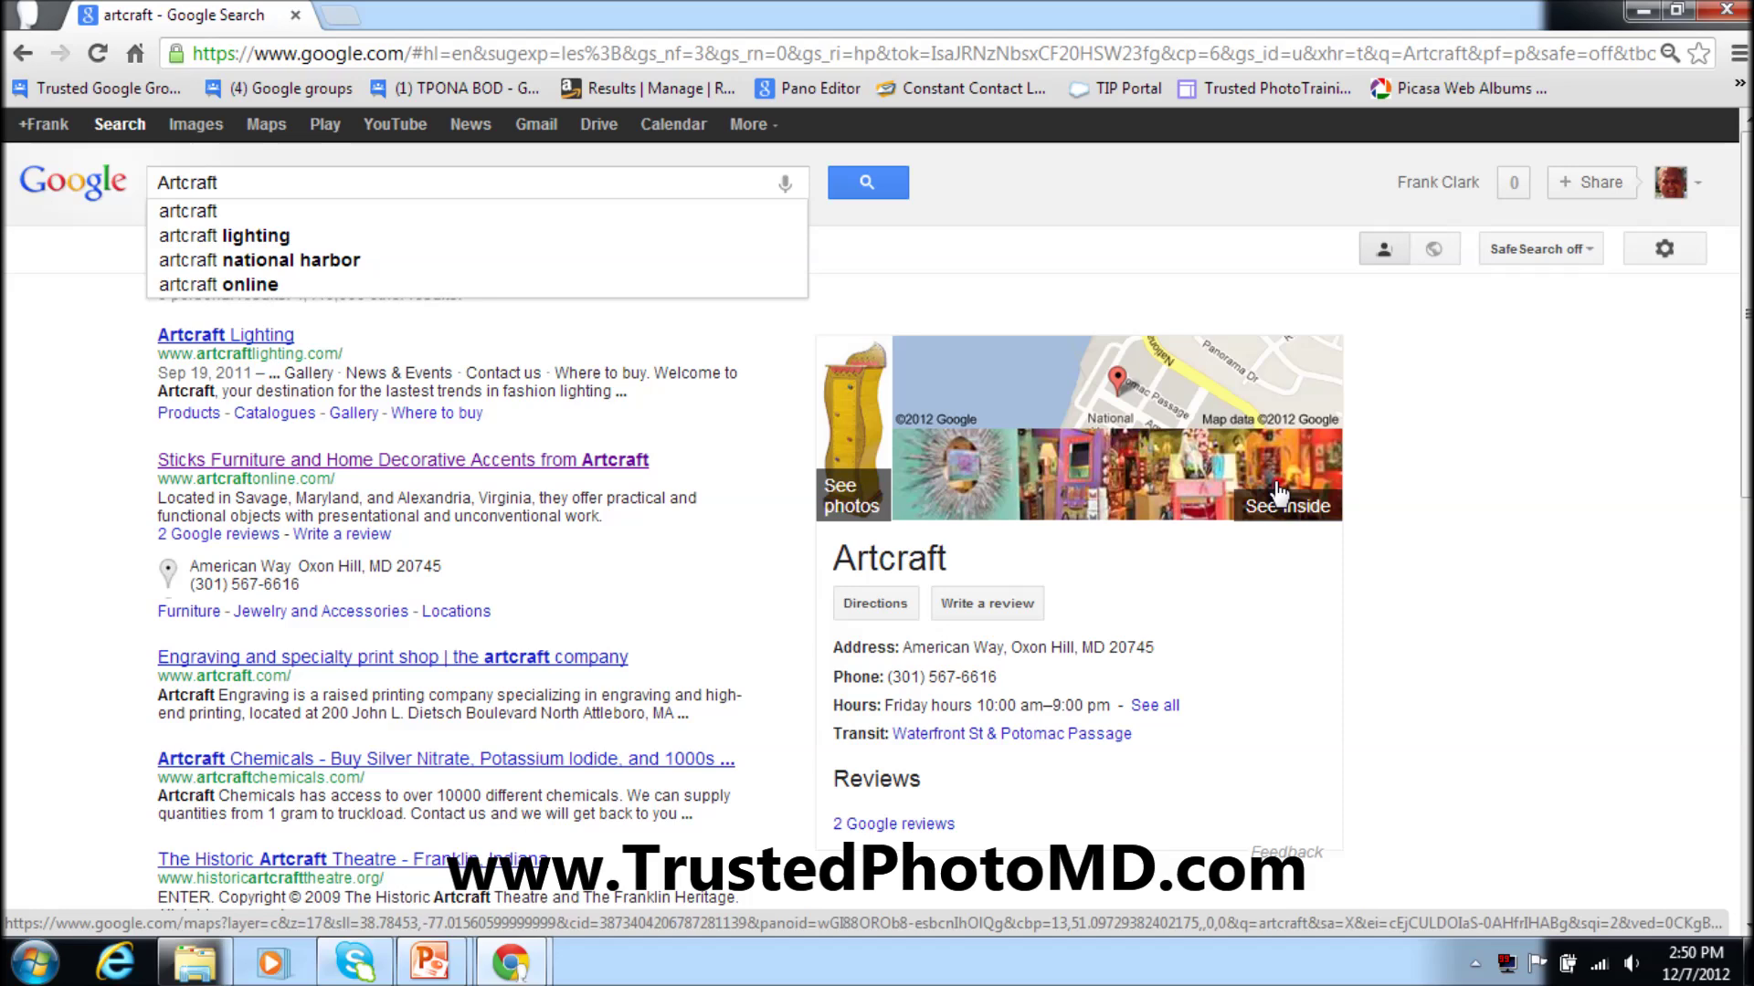
{"action": "left_click", "coordinate": [1243, 480]}
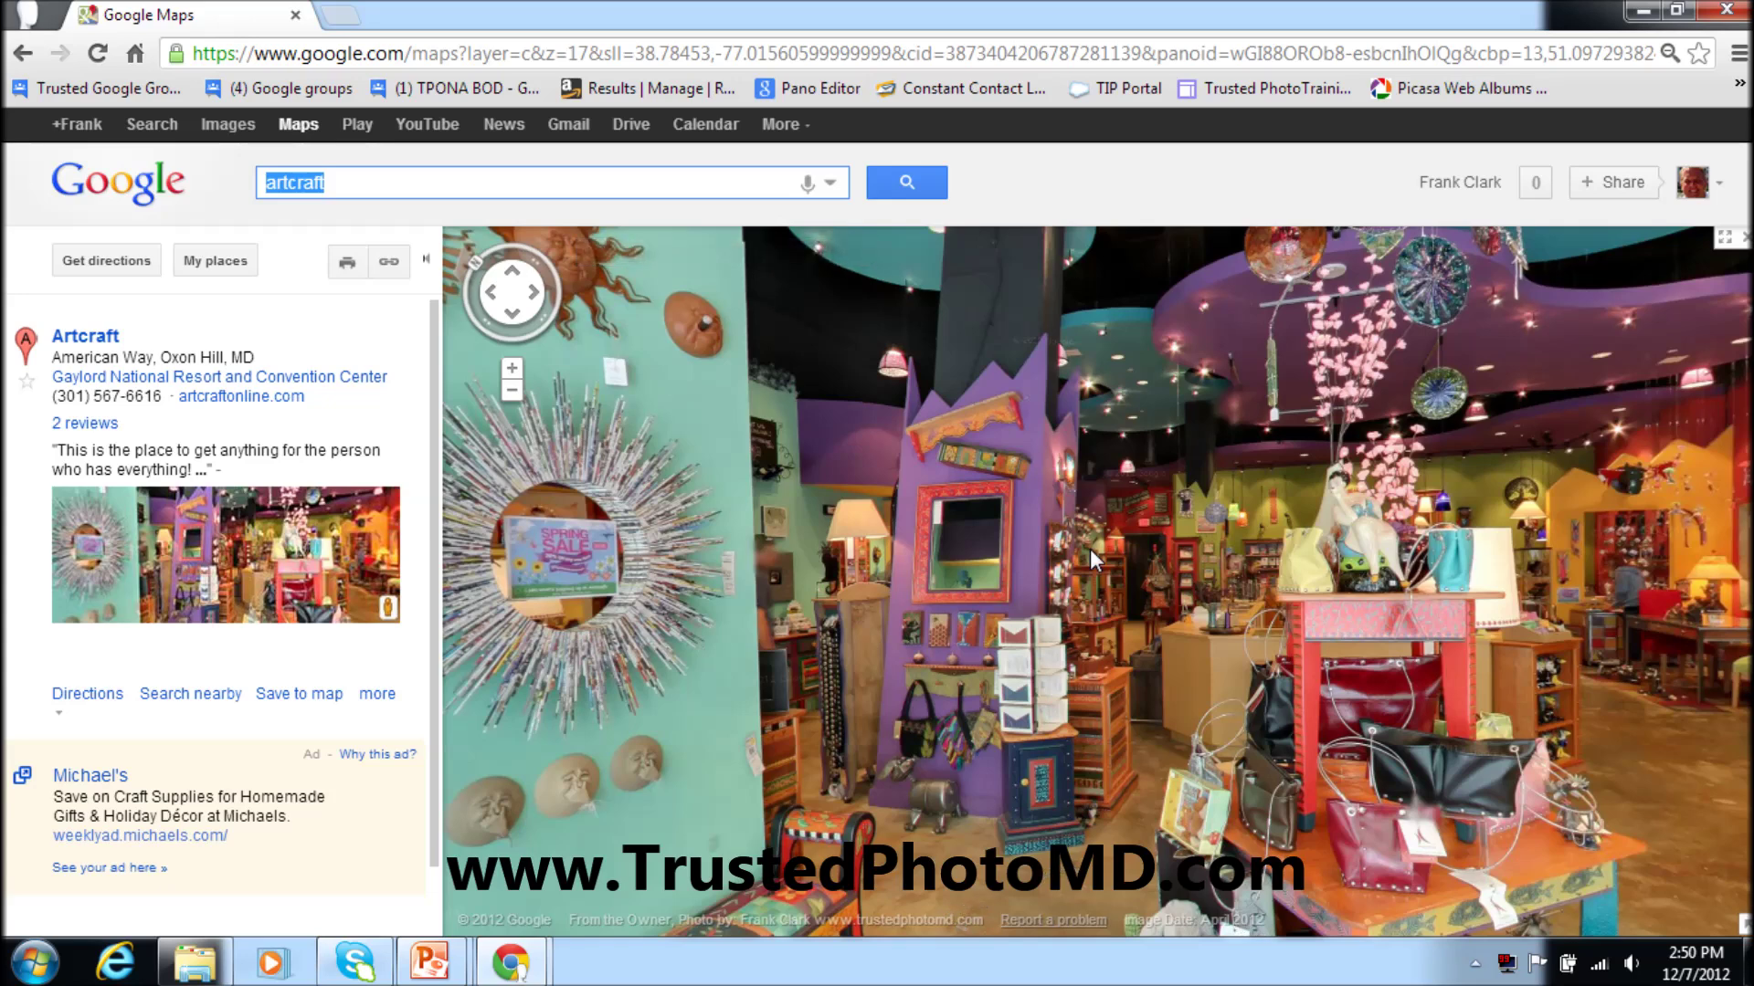
Turn and step into the Artcraft panorama toward the sales counters, then bring up its link panel.
{"action": "left_click_drag", "start_coordinate": [1382, 575], "coordinate": [1169, 486]}
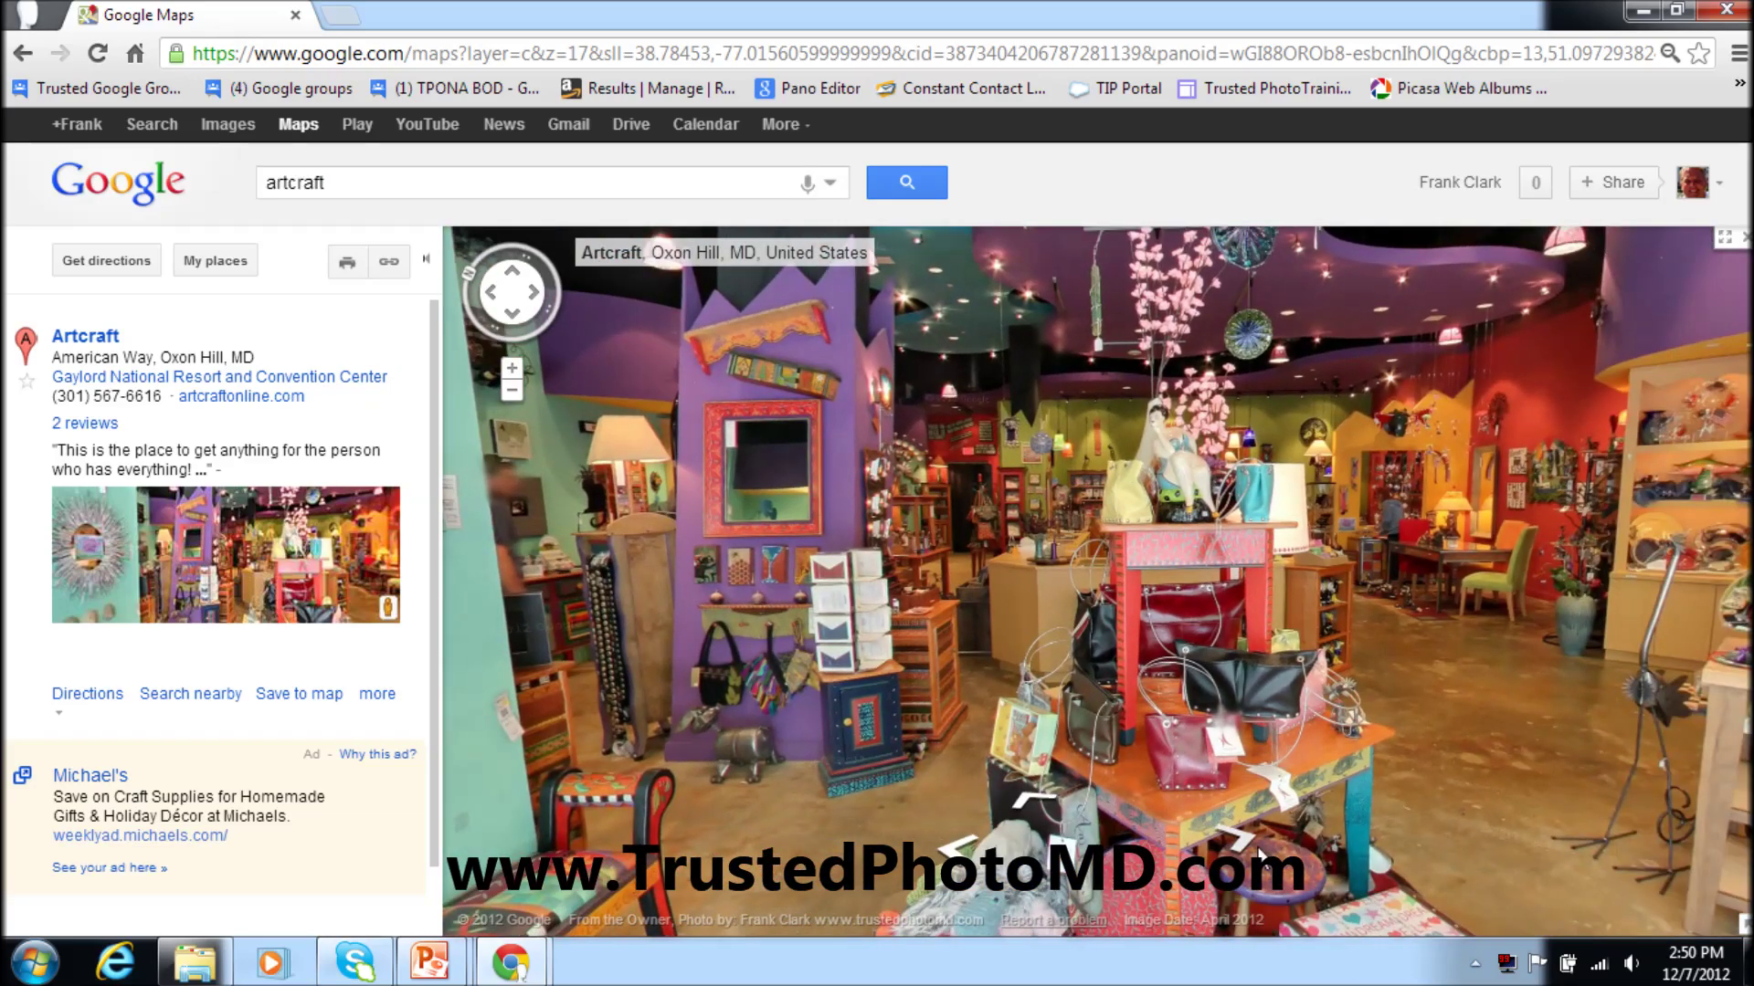
{"action": "left_click", "coordinate": [1250, 850]}
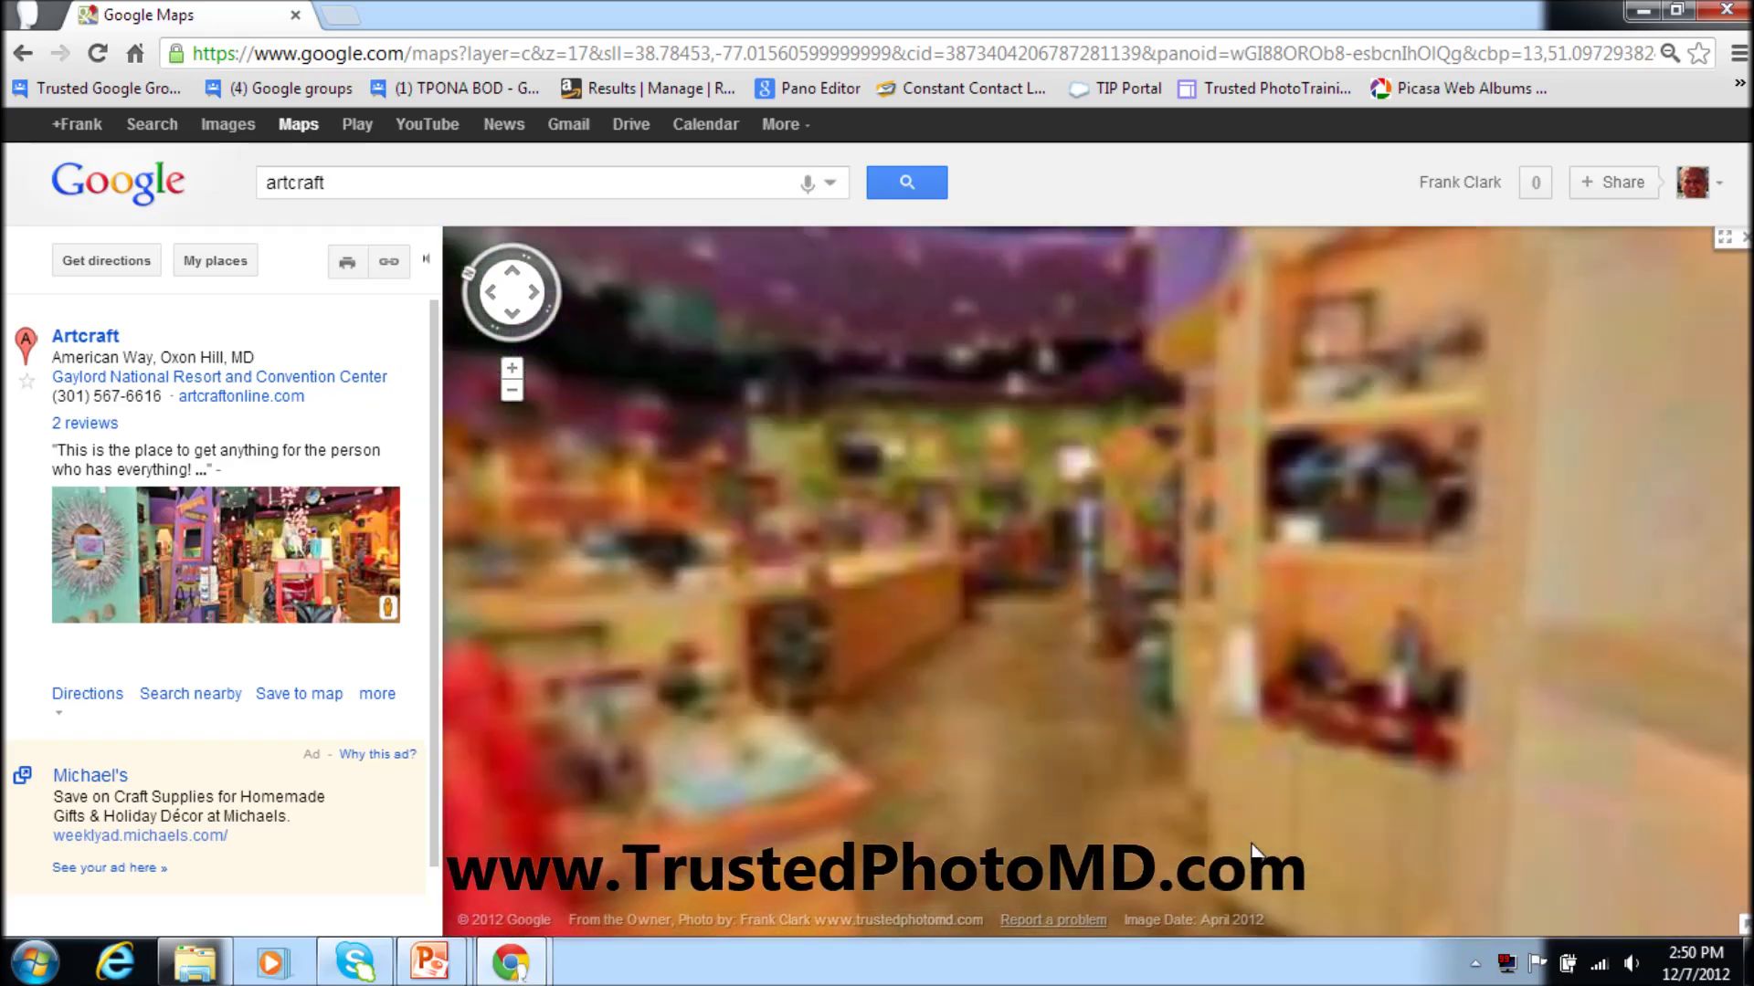
{"action": "left_click_drag", "start_coordinate": [846, 587], "coordinate": [1530, 624]}
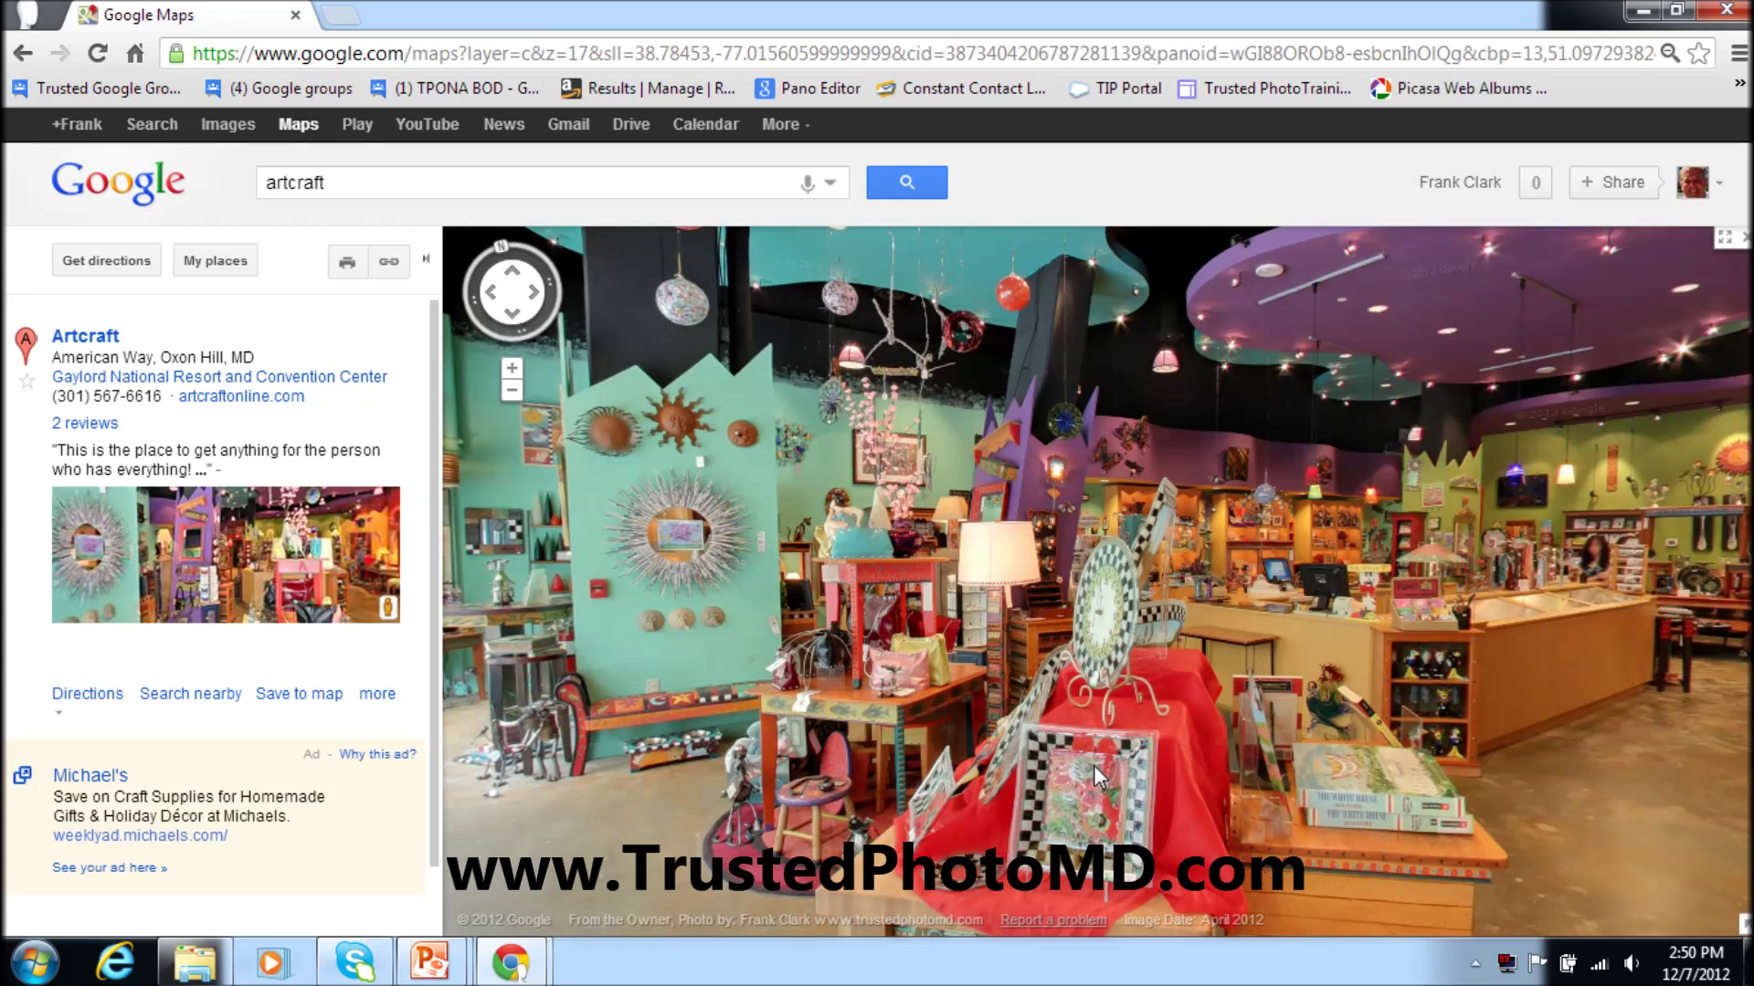
{"action": "left_click", "coordinate": [390, 273]}
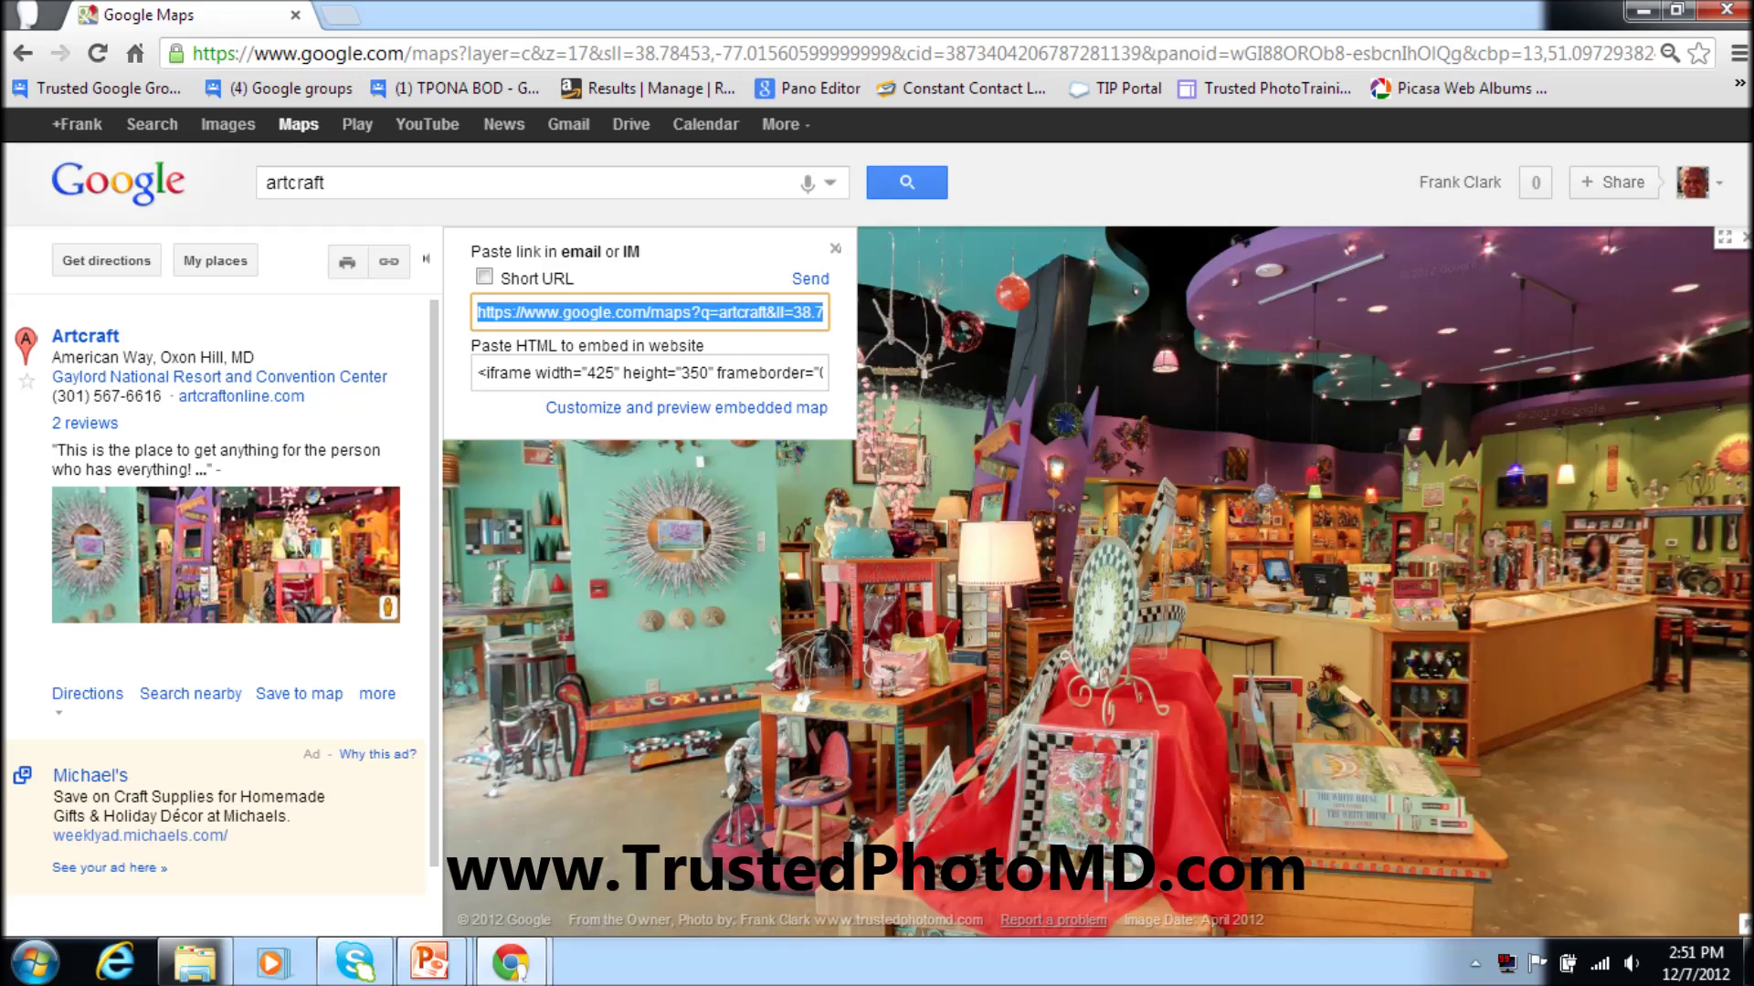
Open 'Customize and preview embedded map' from the link popup.
{"action": "left_click", "coordinate": [689, 407]}
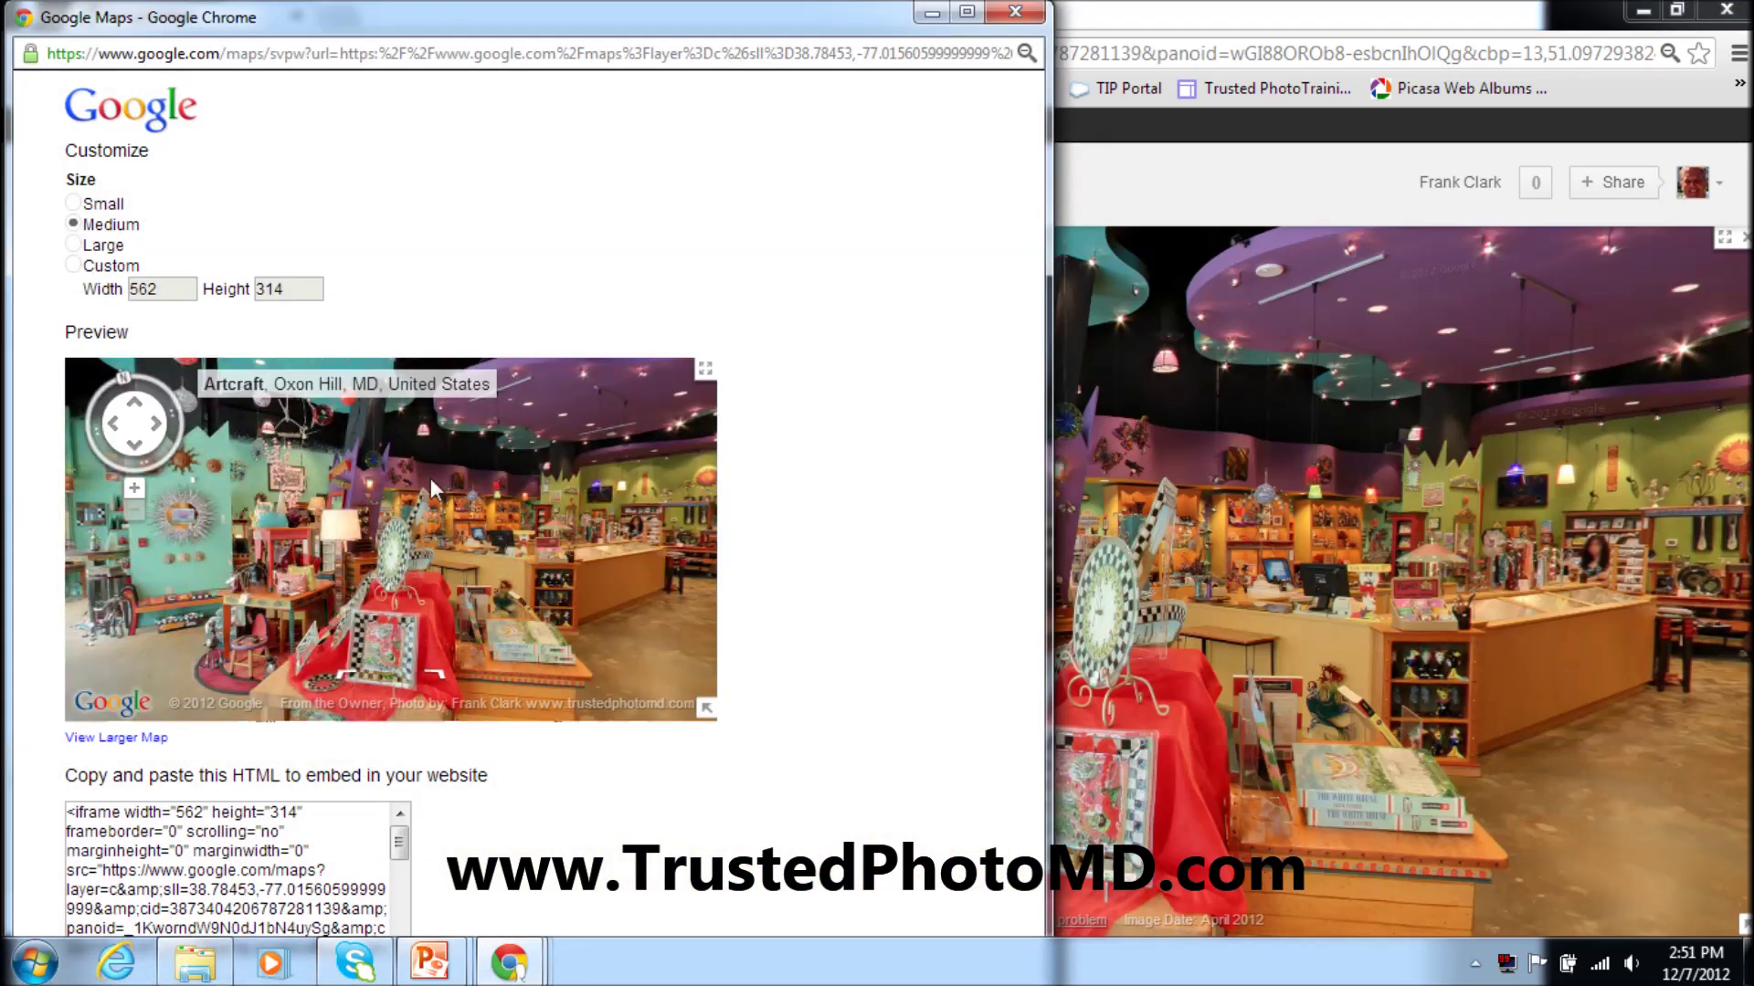
Preview the Small, Medium and Large embed sizes, then choose Custom.
{"action": "left_click", "coordinate": [73, 205]}
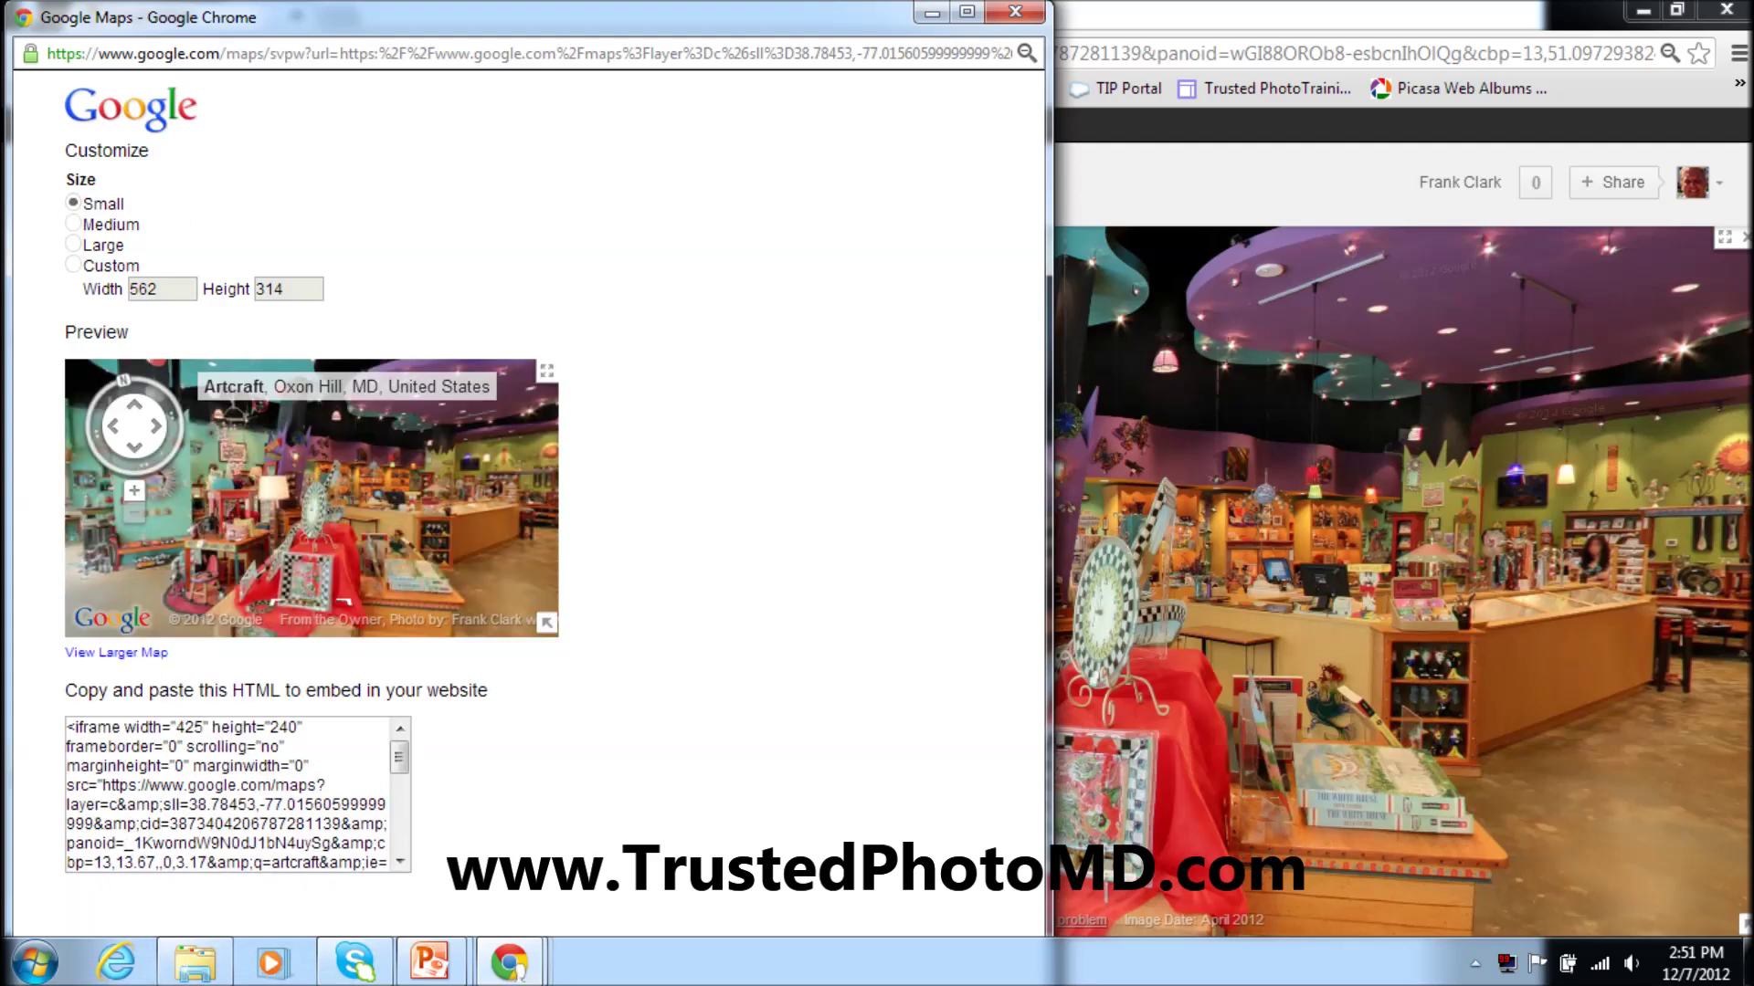
{"action": "left_click", "coordinate": [73, 225]}
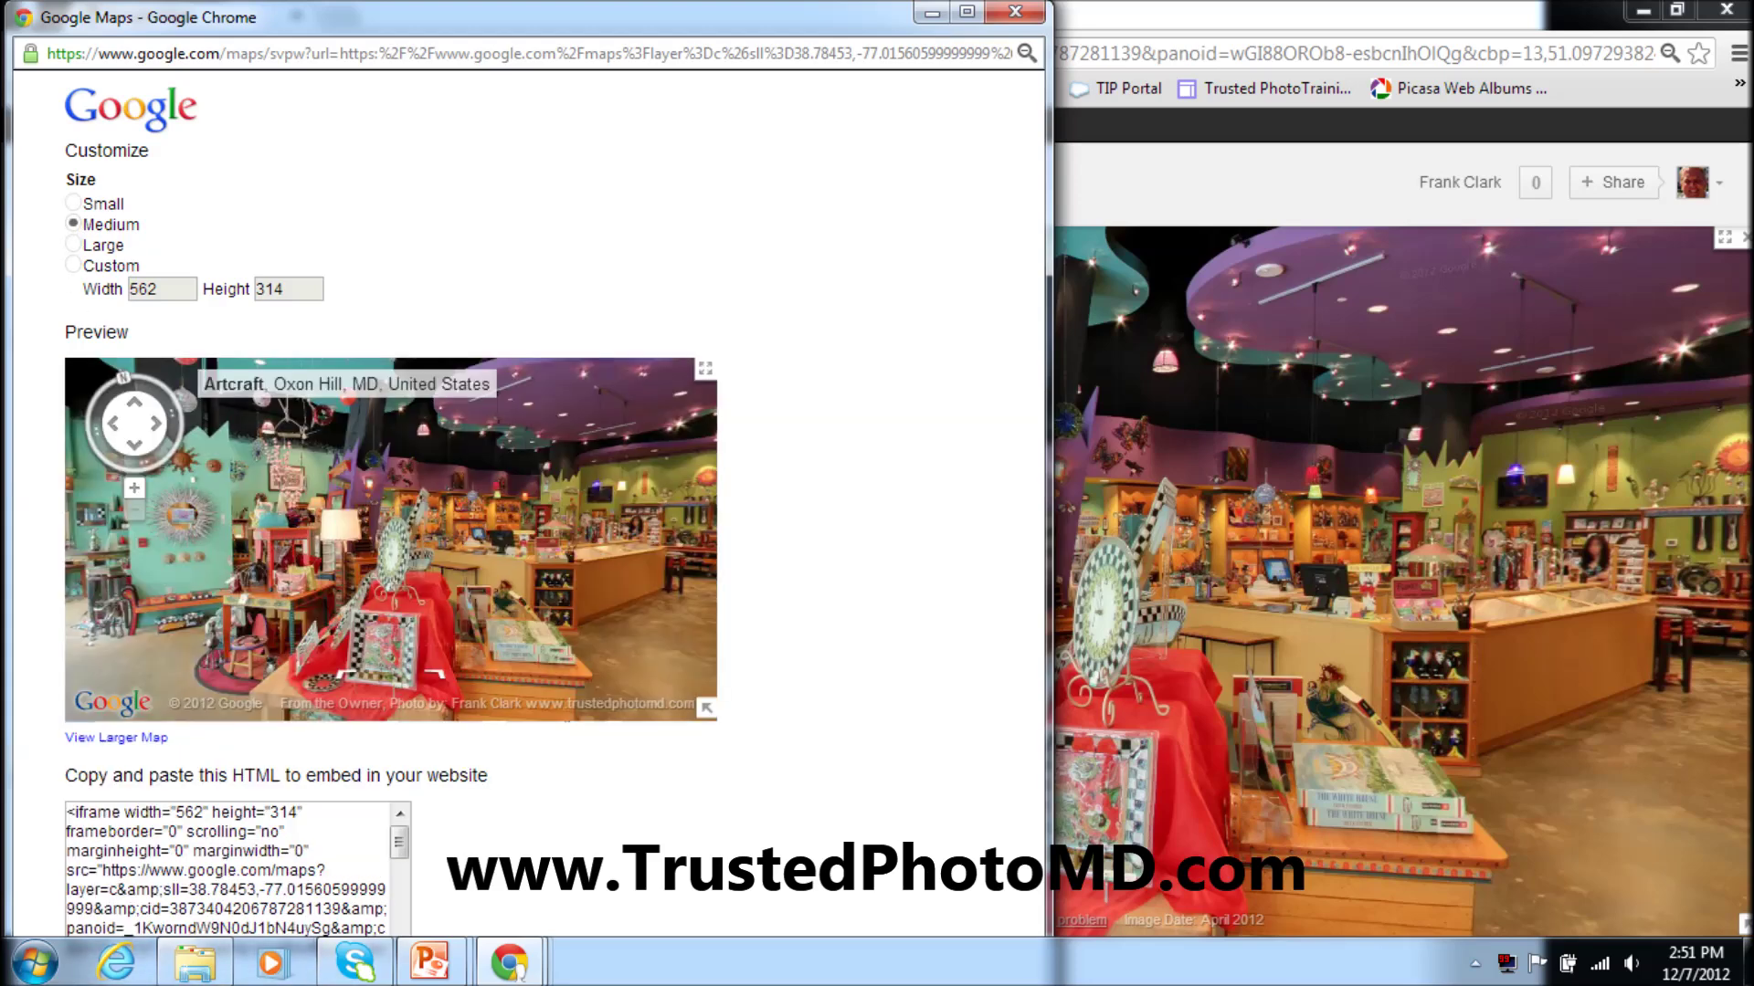
{"action": "left_click", "coordinate": [74, 245]}
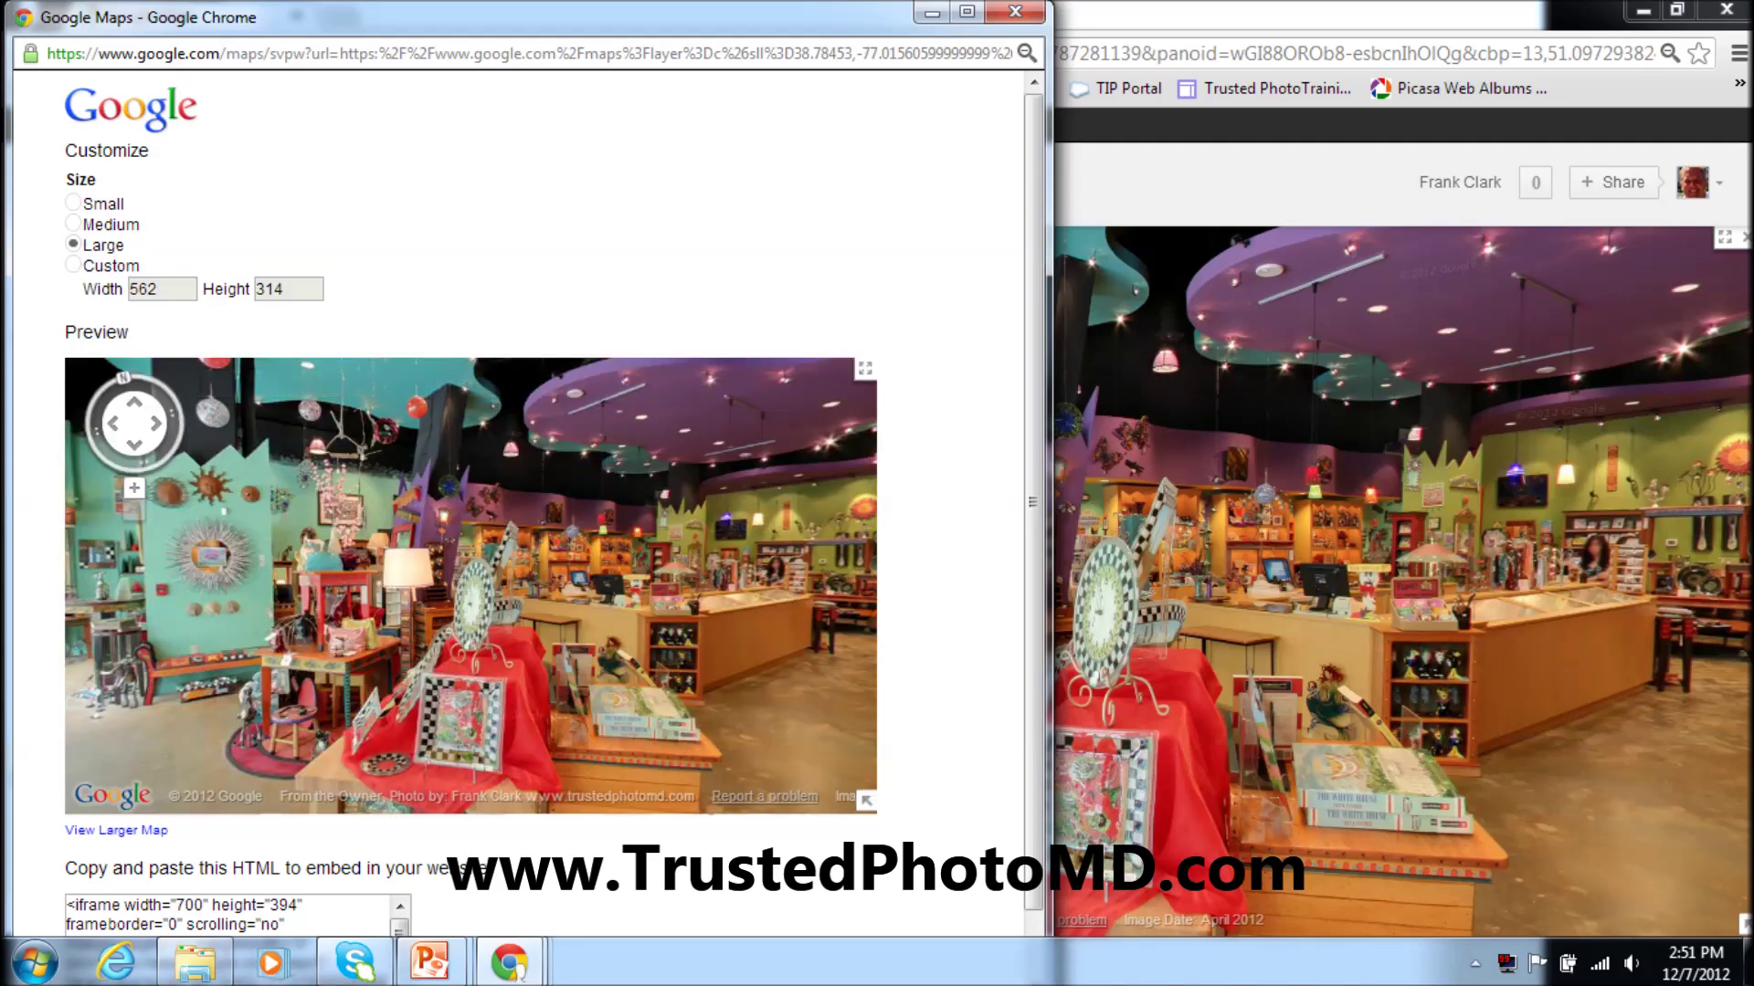
{"action": "left_click", "coordinate": [74, 264]}
Set the custom embed size to width 750 and height 425, adjusting the preview view.
{"action": "left_click", "coordinate": [173, 287]}
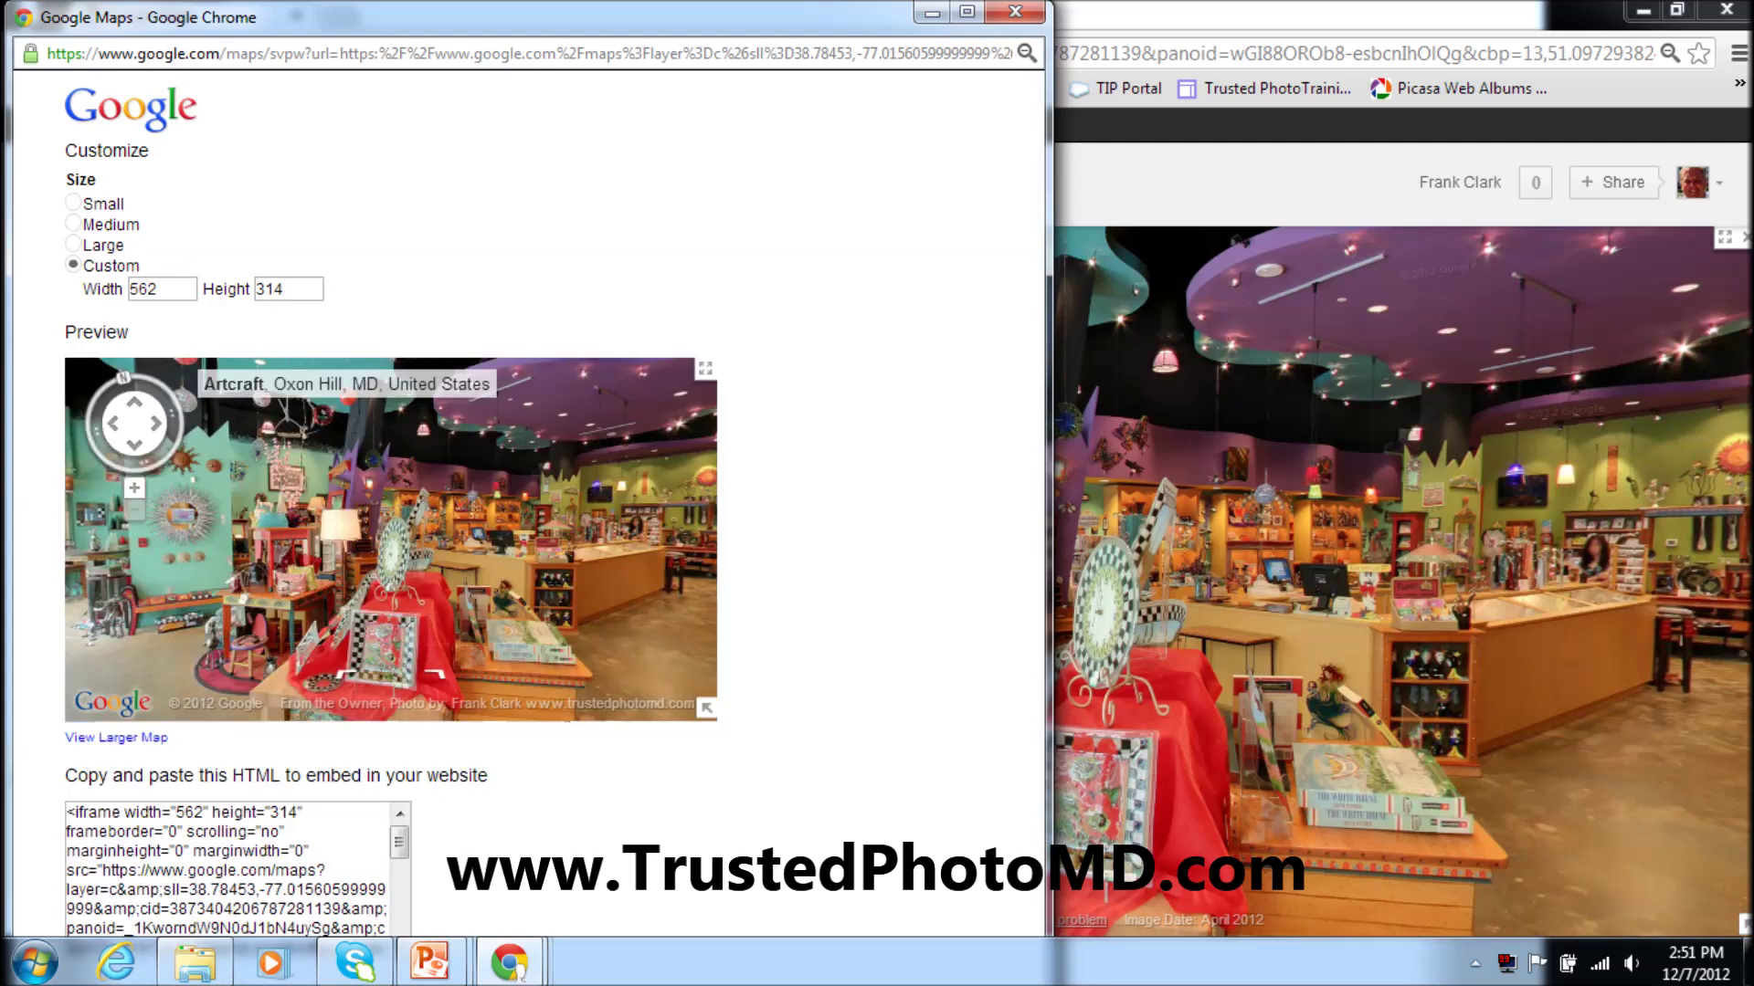
{"action": "left_click_drag", "start_coordinate": [158, 289], "coordinate": [100, 284]}
{"action": "type", "text": "750"}
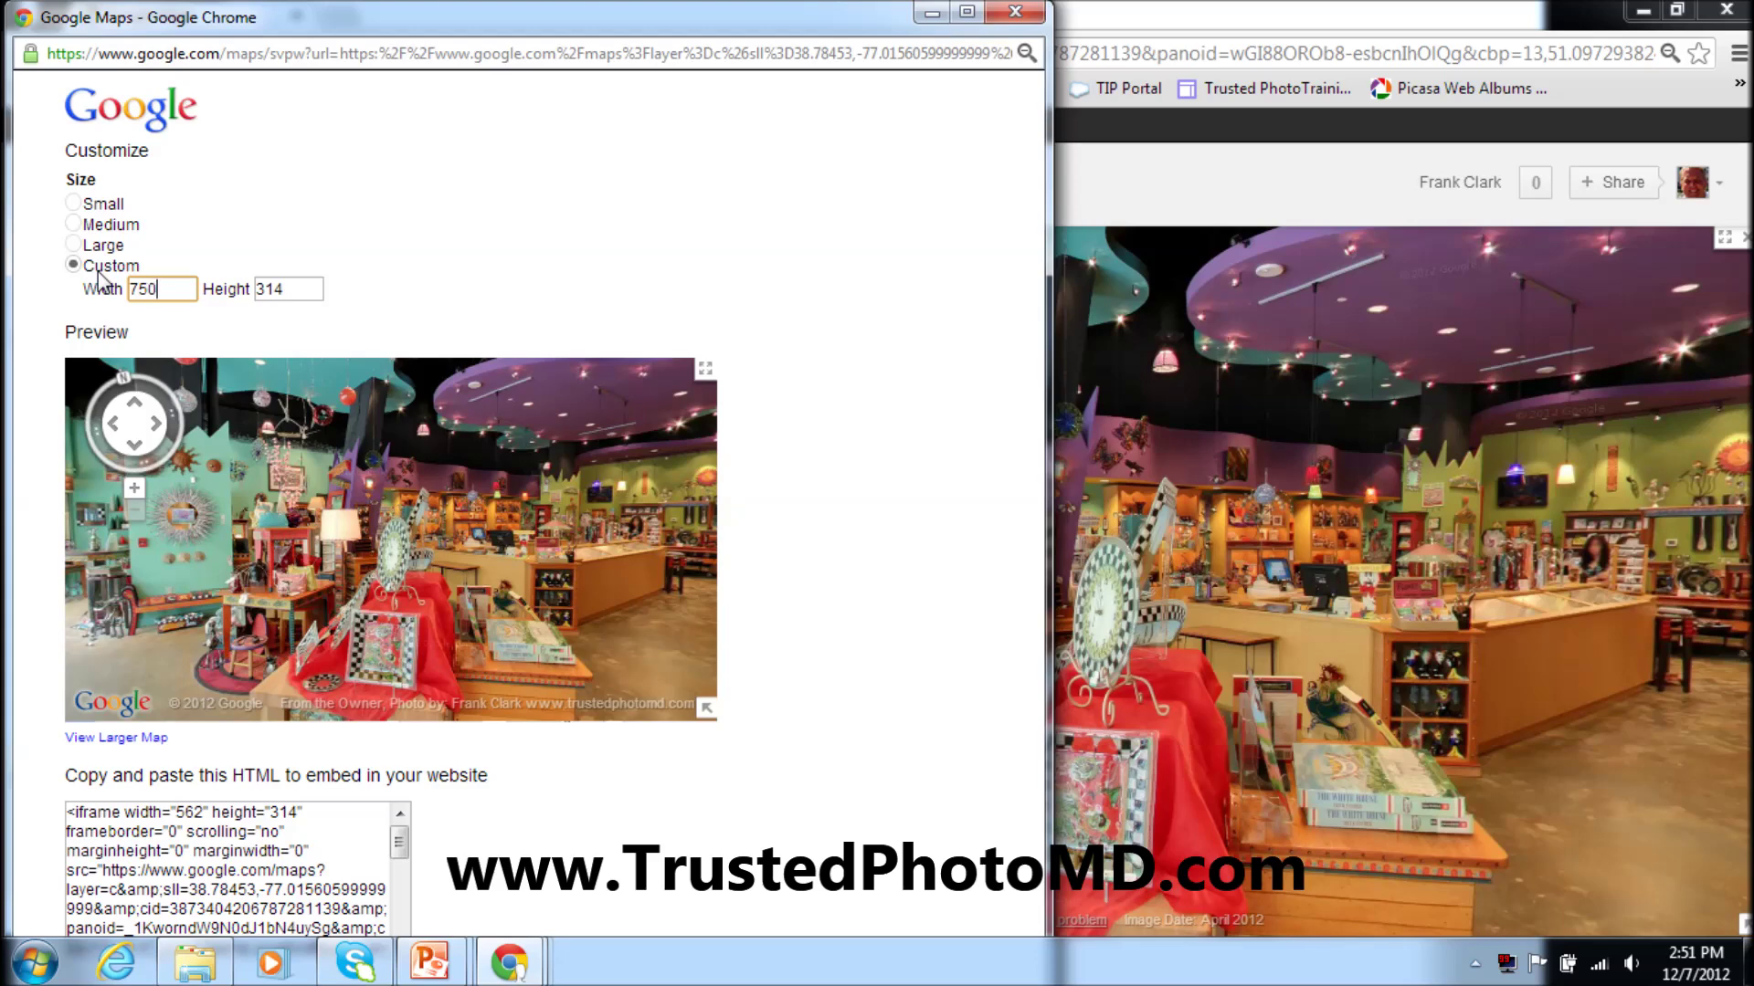
{"action": "key", "text": "Tab"}
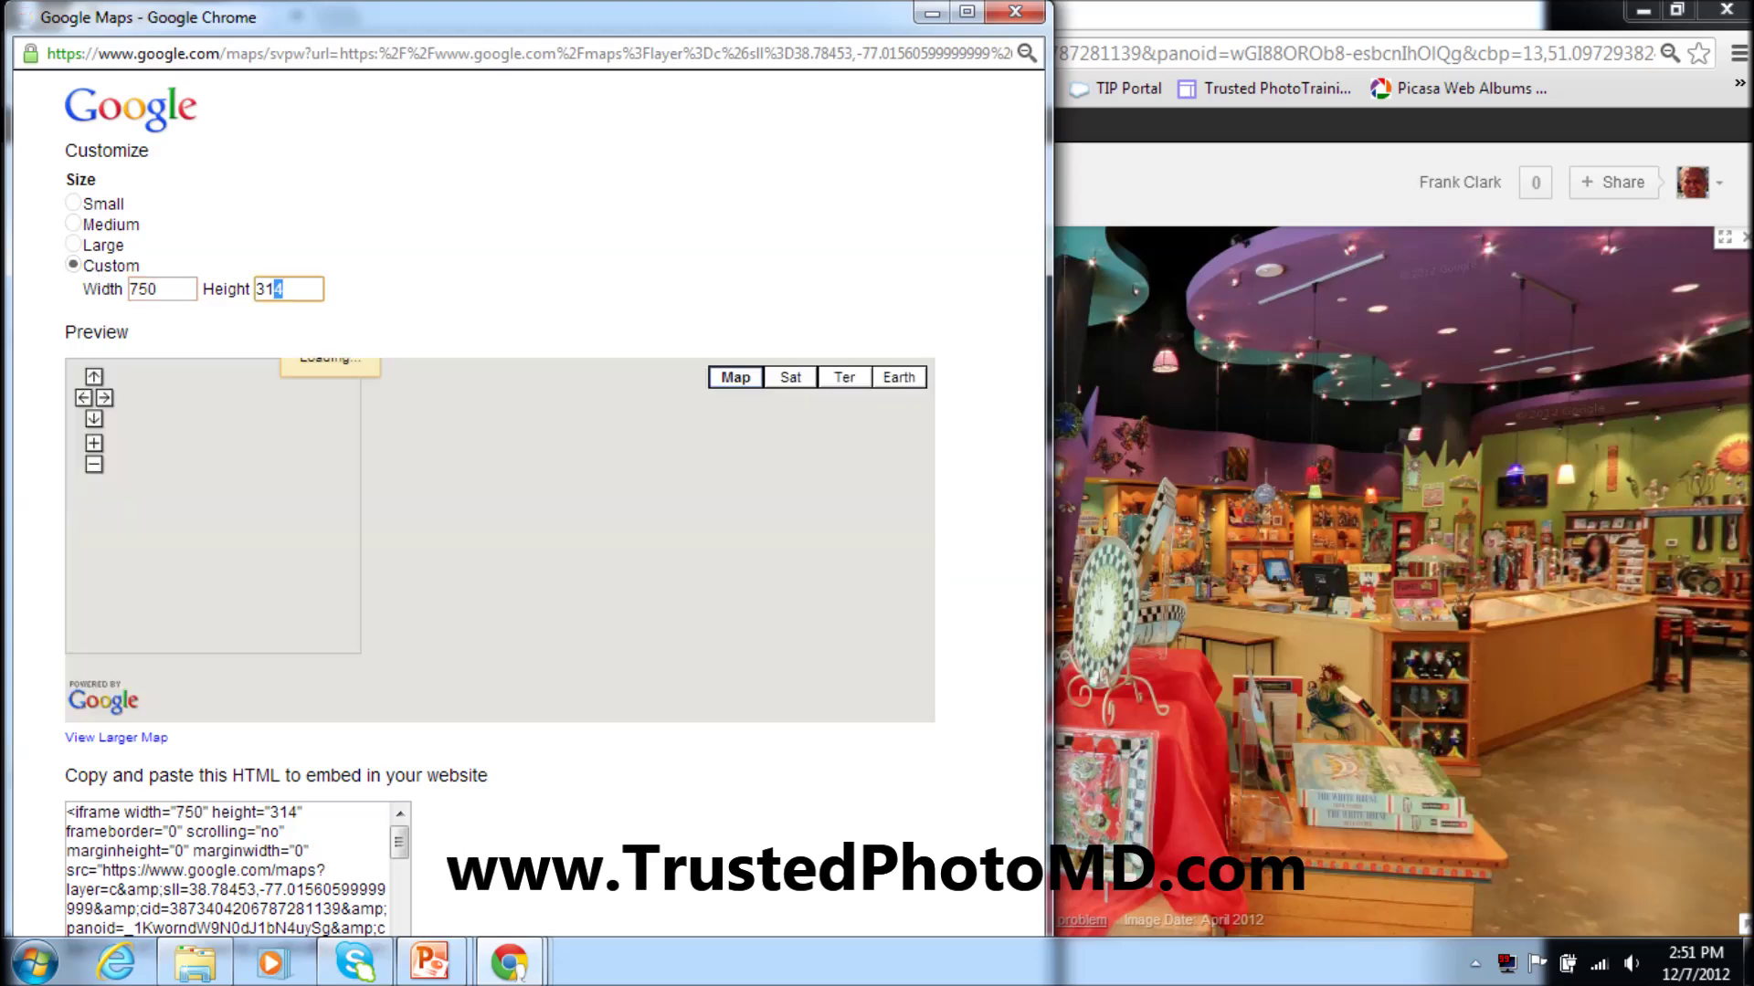
{"action": "type", "text": "425"}
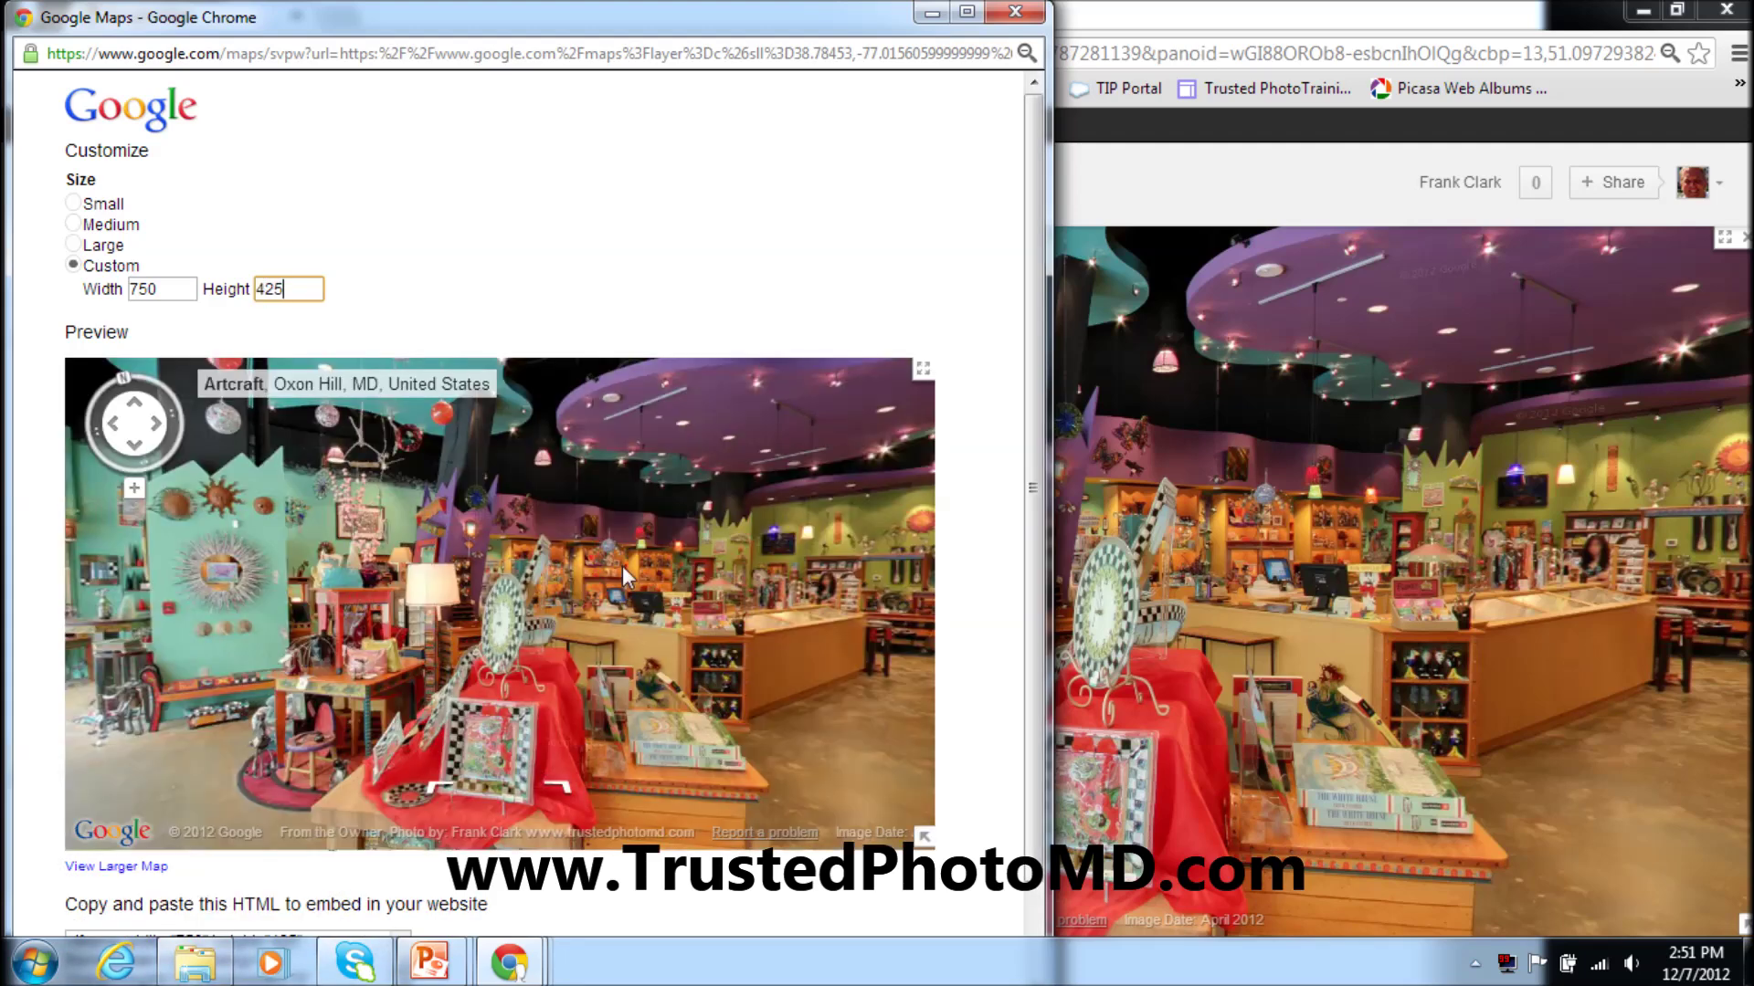
{"action": "mouse_move", "coordinate": [609, 593]}
{"action": "left_mouse_down"}
{"action": "mouse_move", "coordinate": [593, 605]}
{"action": "mouse_move", "coordinate": [607, 597]}
{"action": "left_mouse_up"}
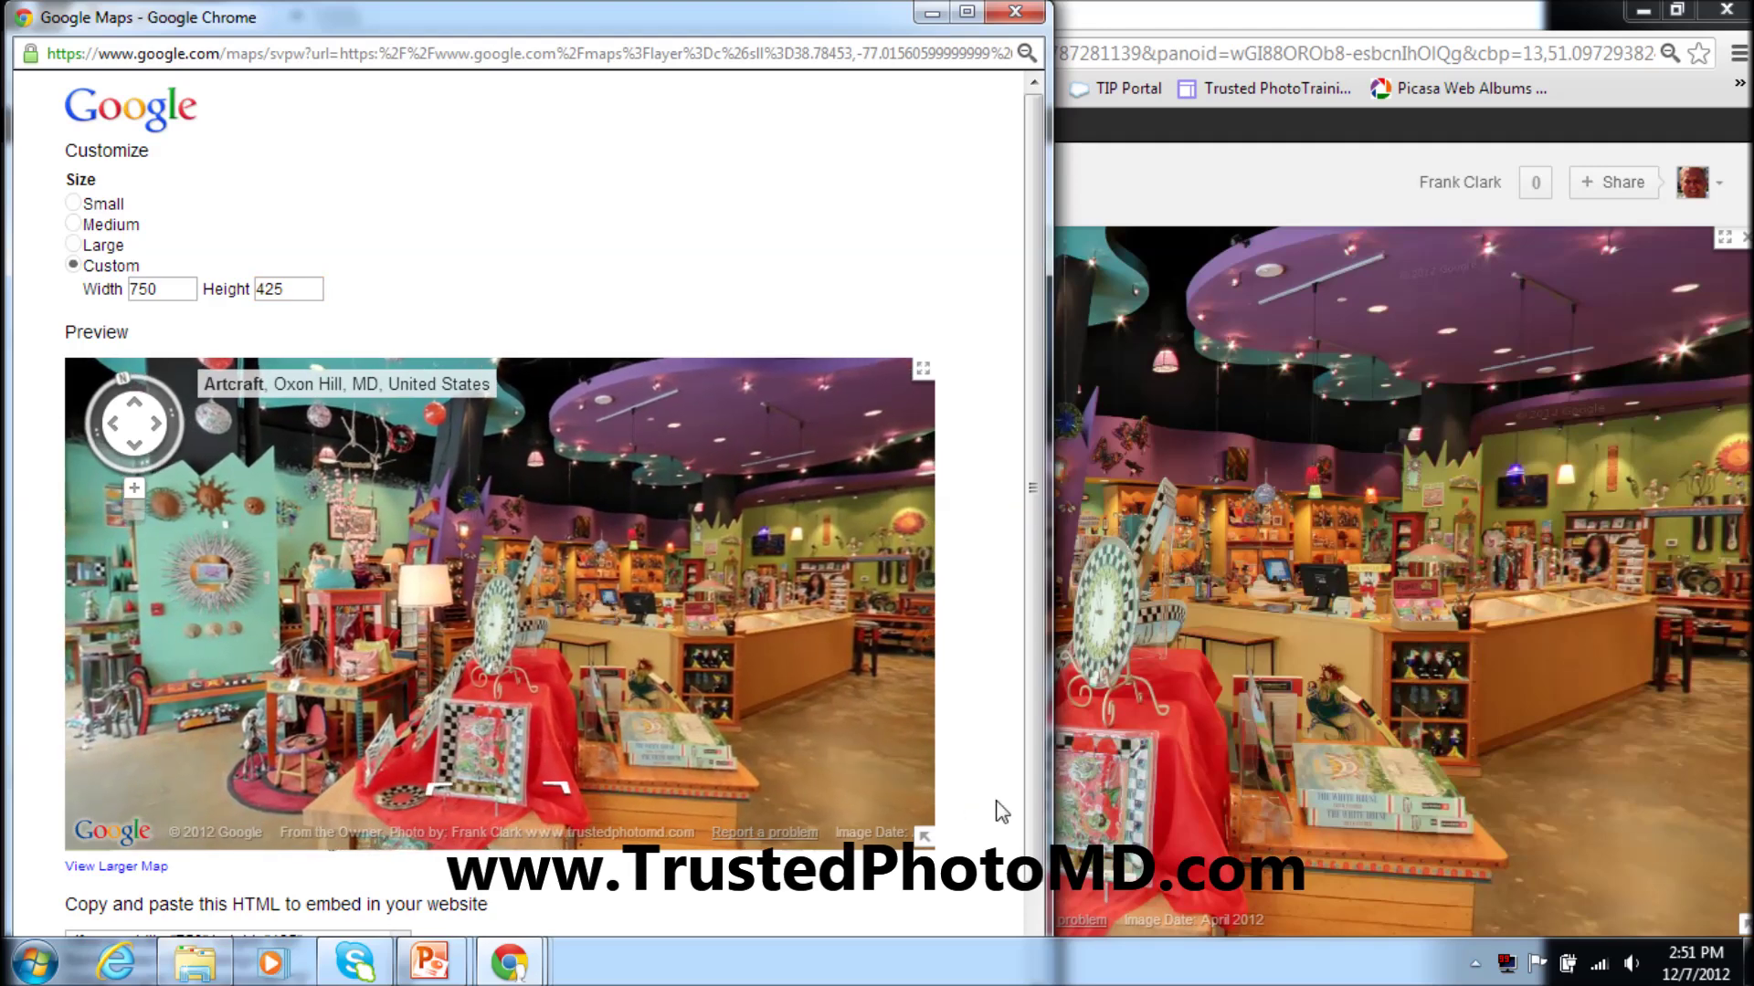
{"action": "left_click_drag", "start_coordinate": [1041, 741], "coordinate": [1051, 821]}
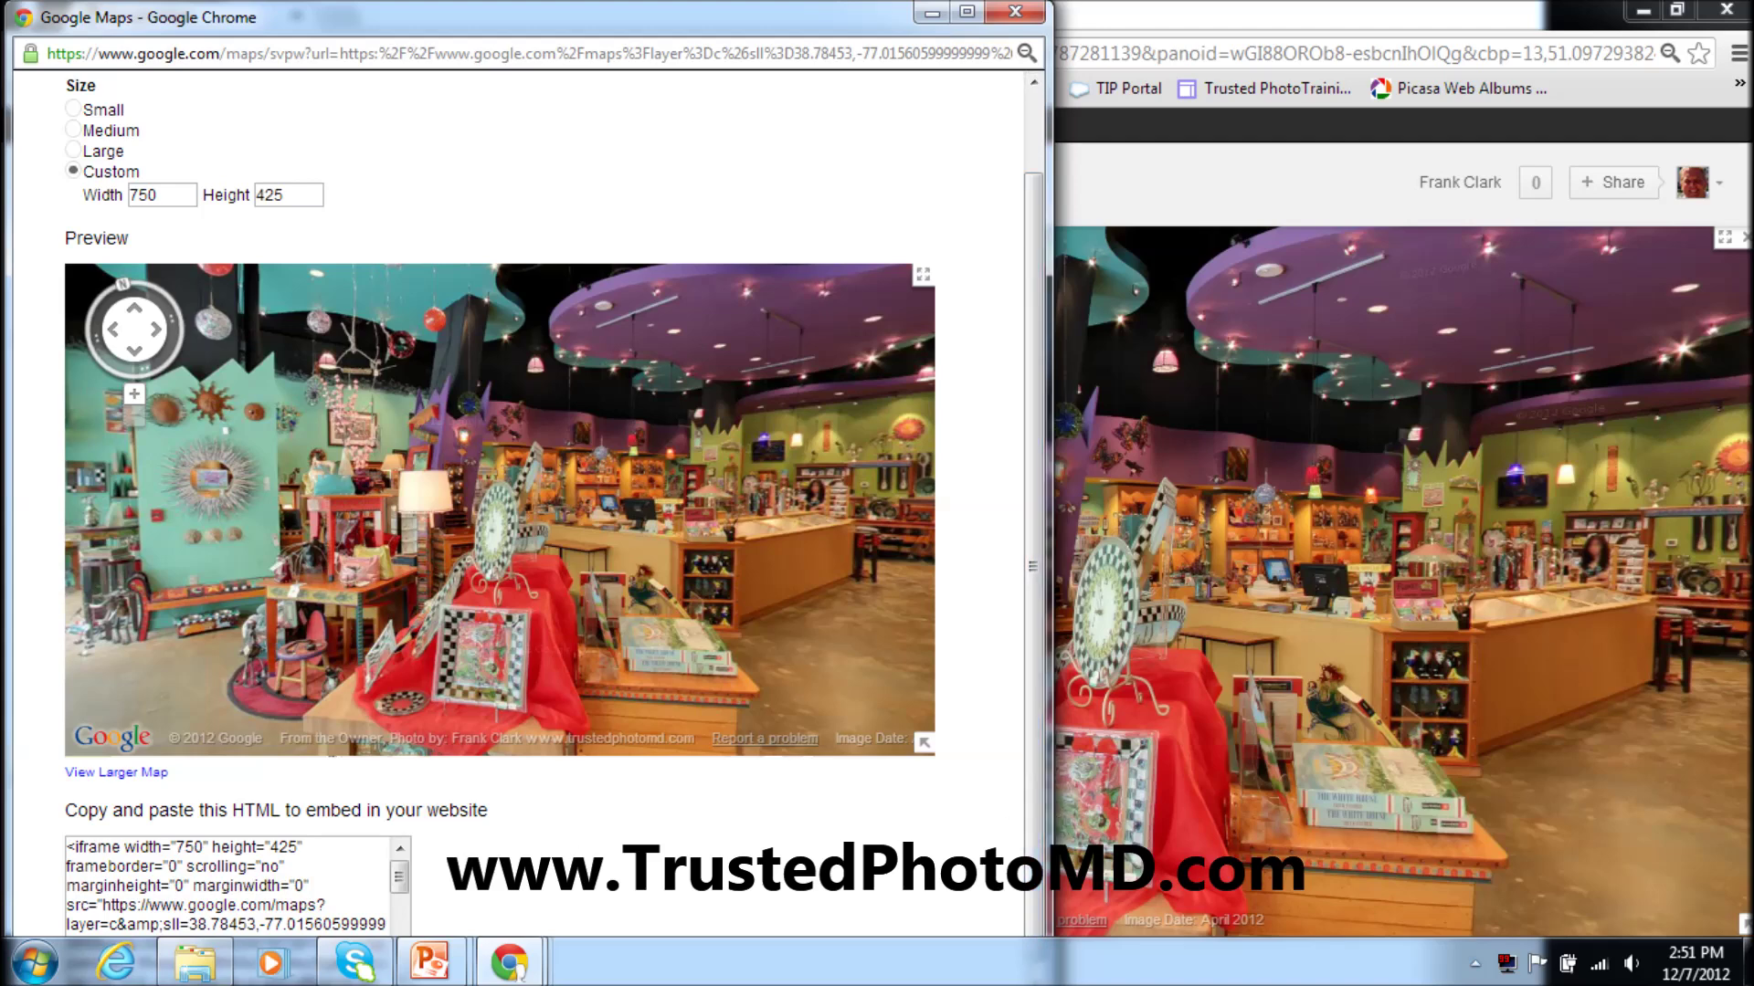
{"action": "left_click", "coordinate": [229, 884]}
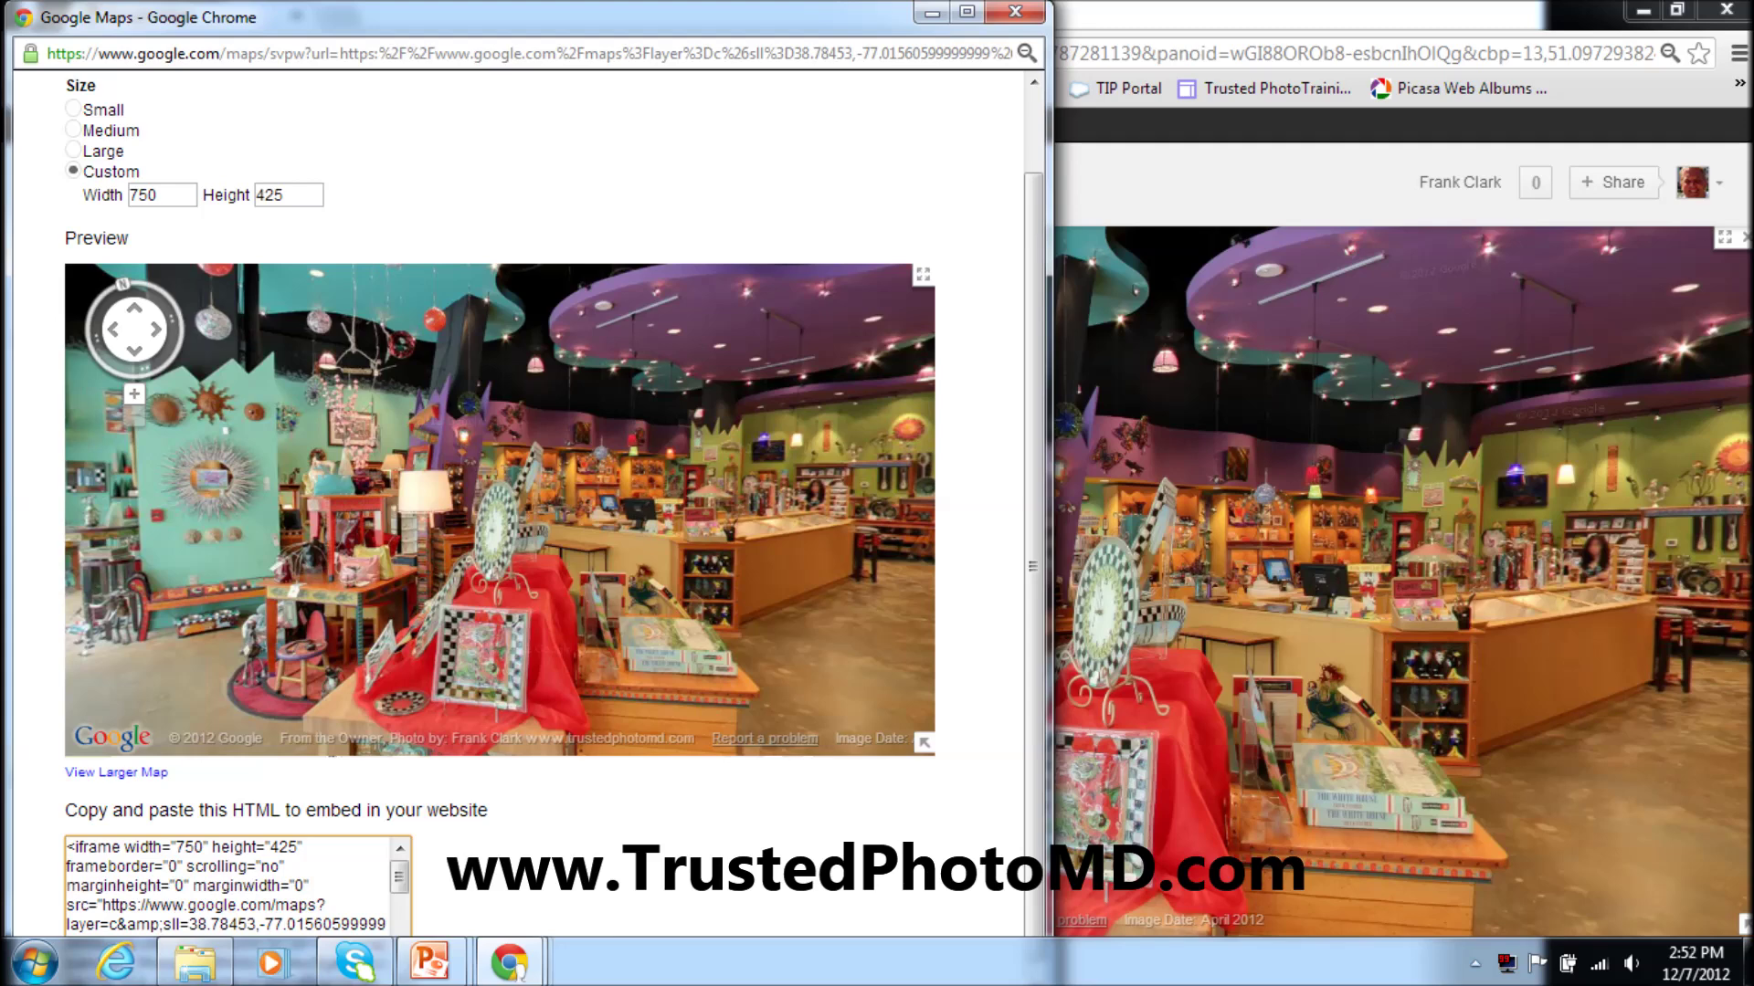
Select and copy all the 750x425 embed HTML, then bring up the Start menu.
{"action": "key", "text": "ctrl+a"}
{"action": "key", "text": "ctrl+c"}
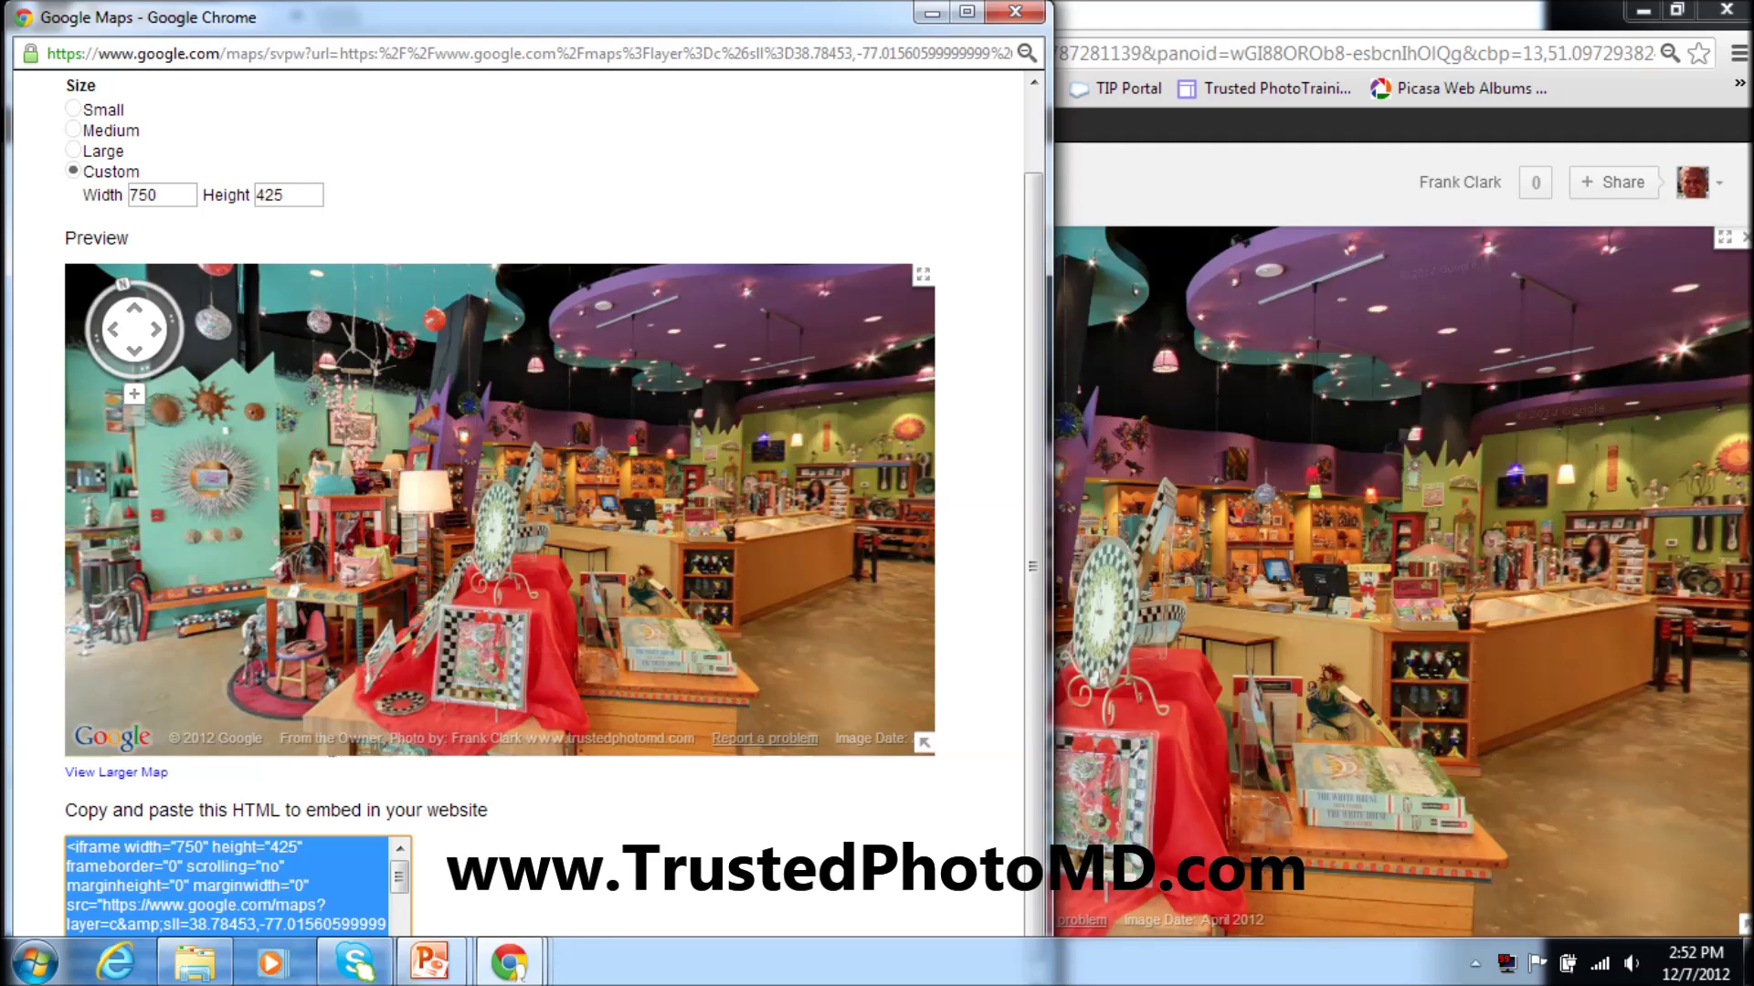
{"action": "key", "text": "super"}
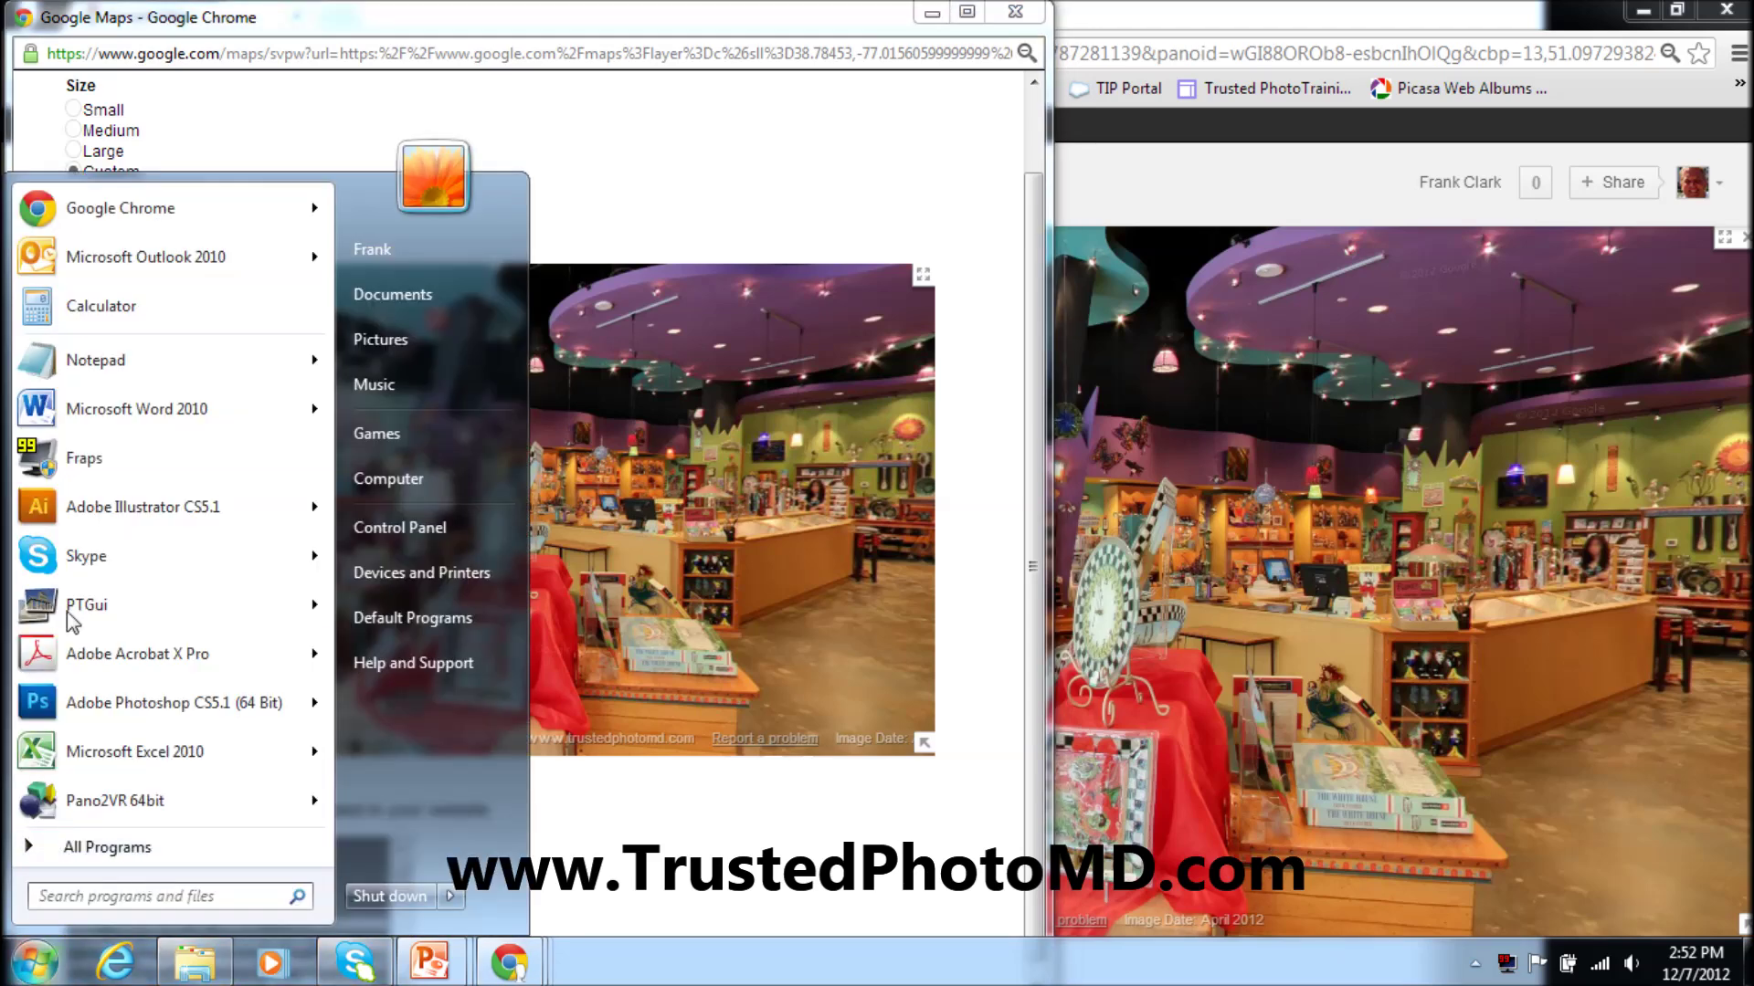
Paste the embed HTML into a new Notepad file and save it as webcode.
{"action": "left_click", "coordinate": [123, 363]}
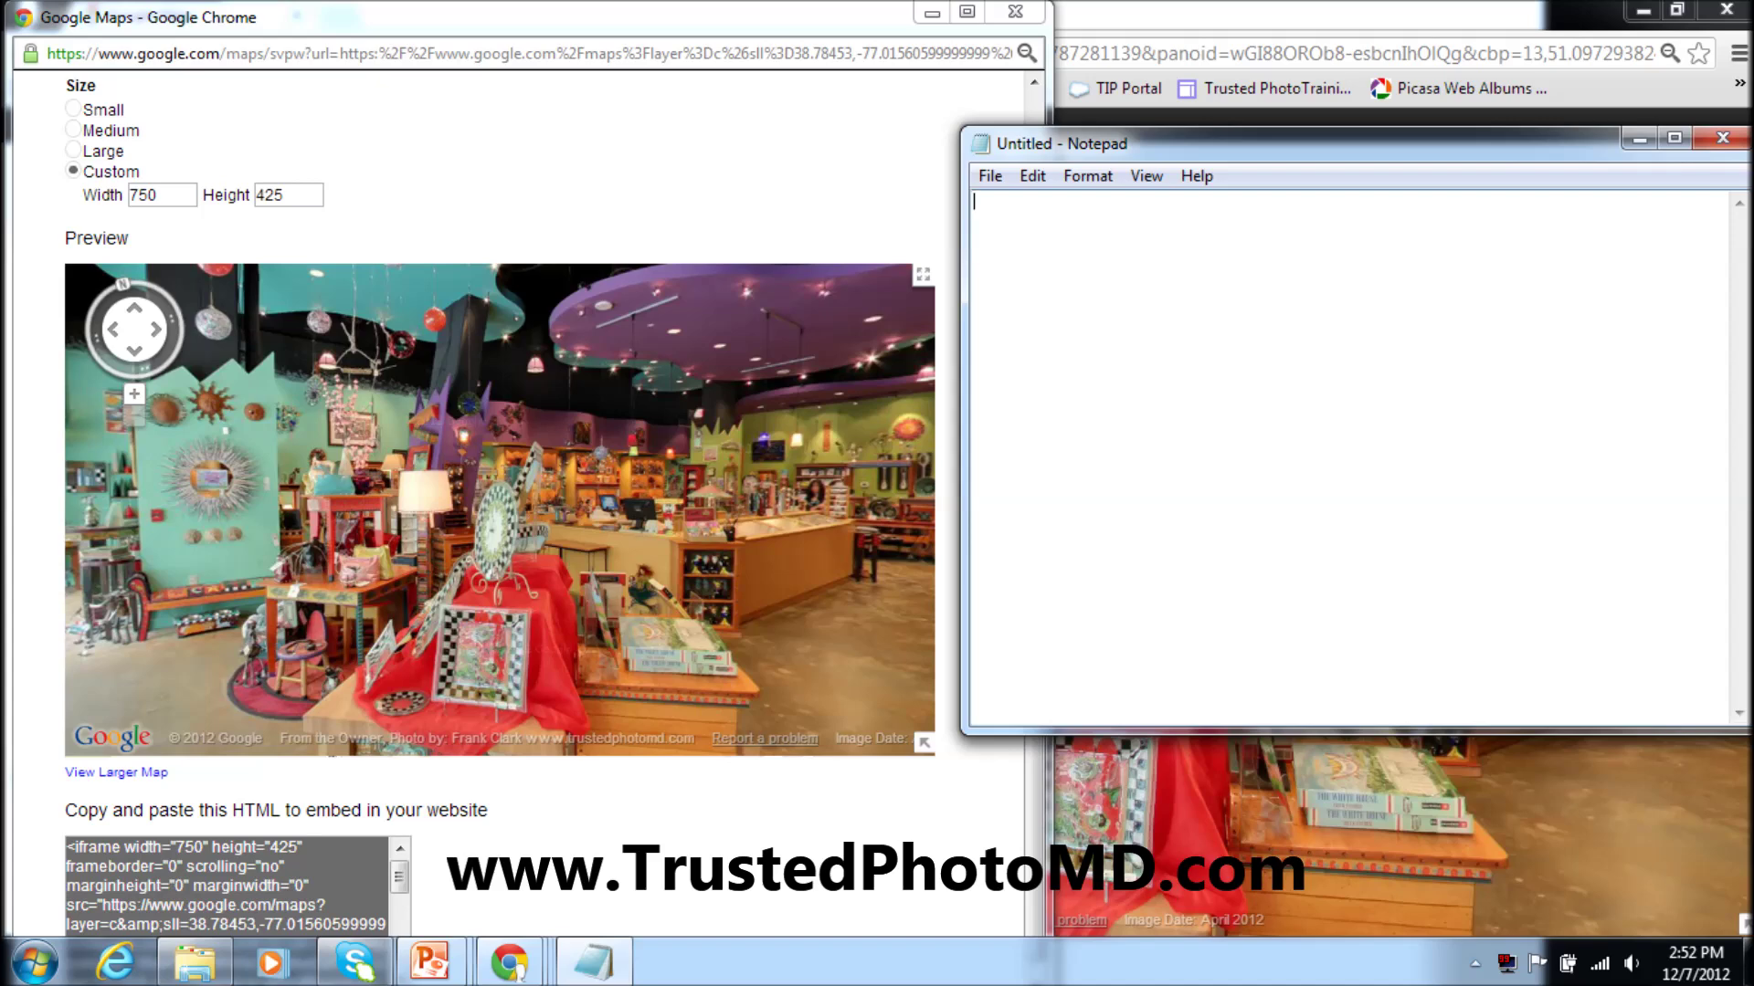
{"action": "key", "text": "ctrl+v"}
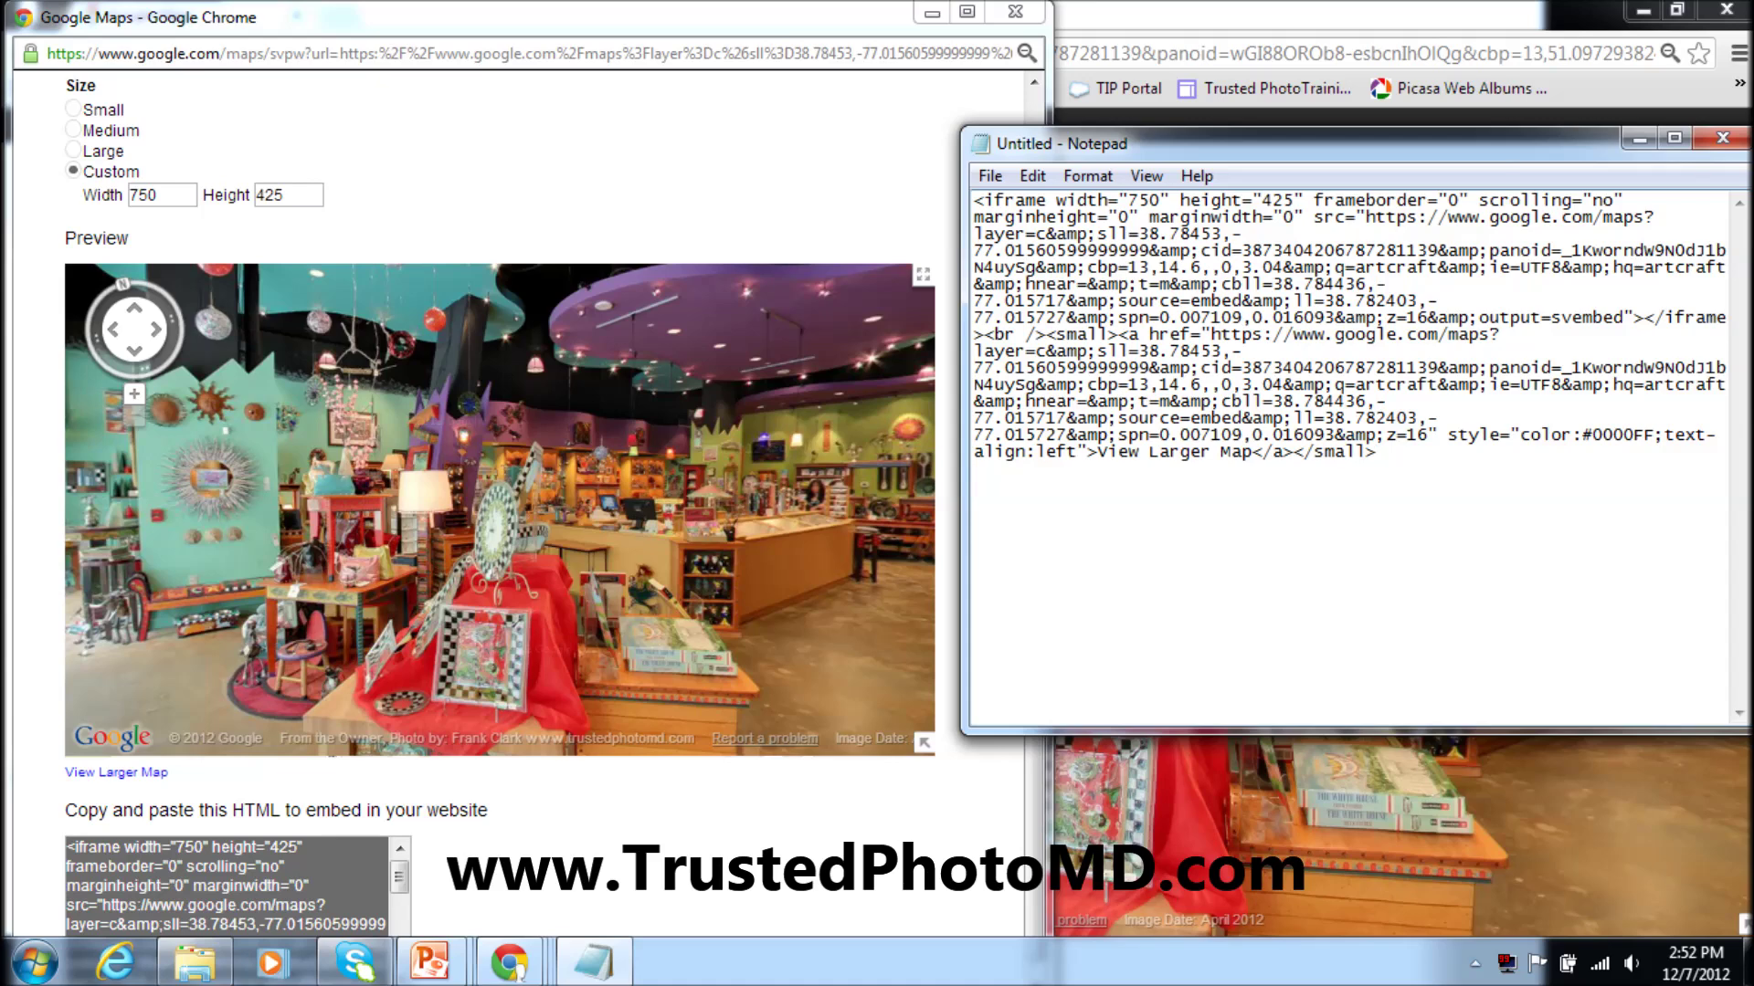
{"action": "left_click", "coordinate": [991, 175]}
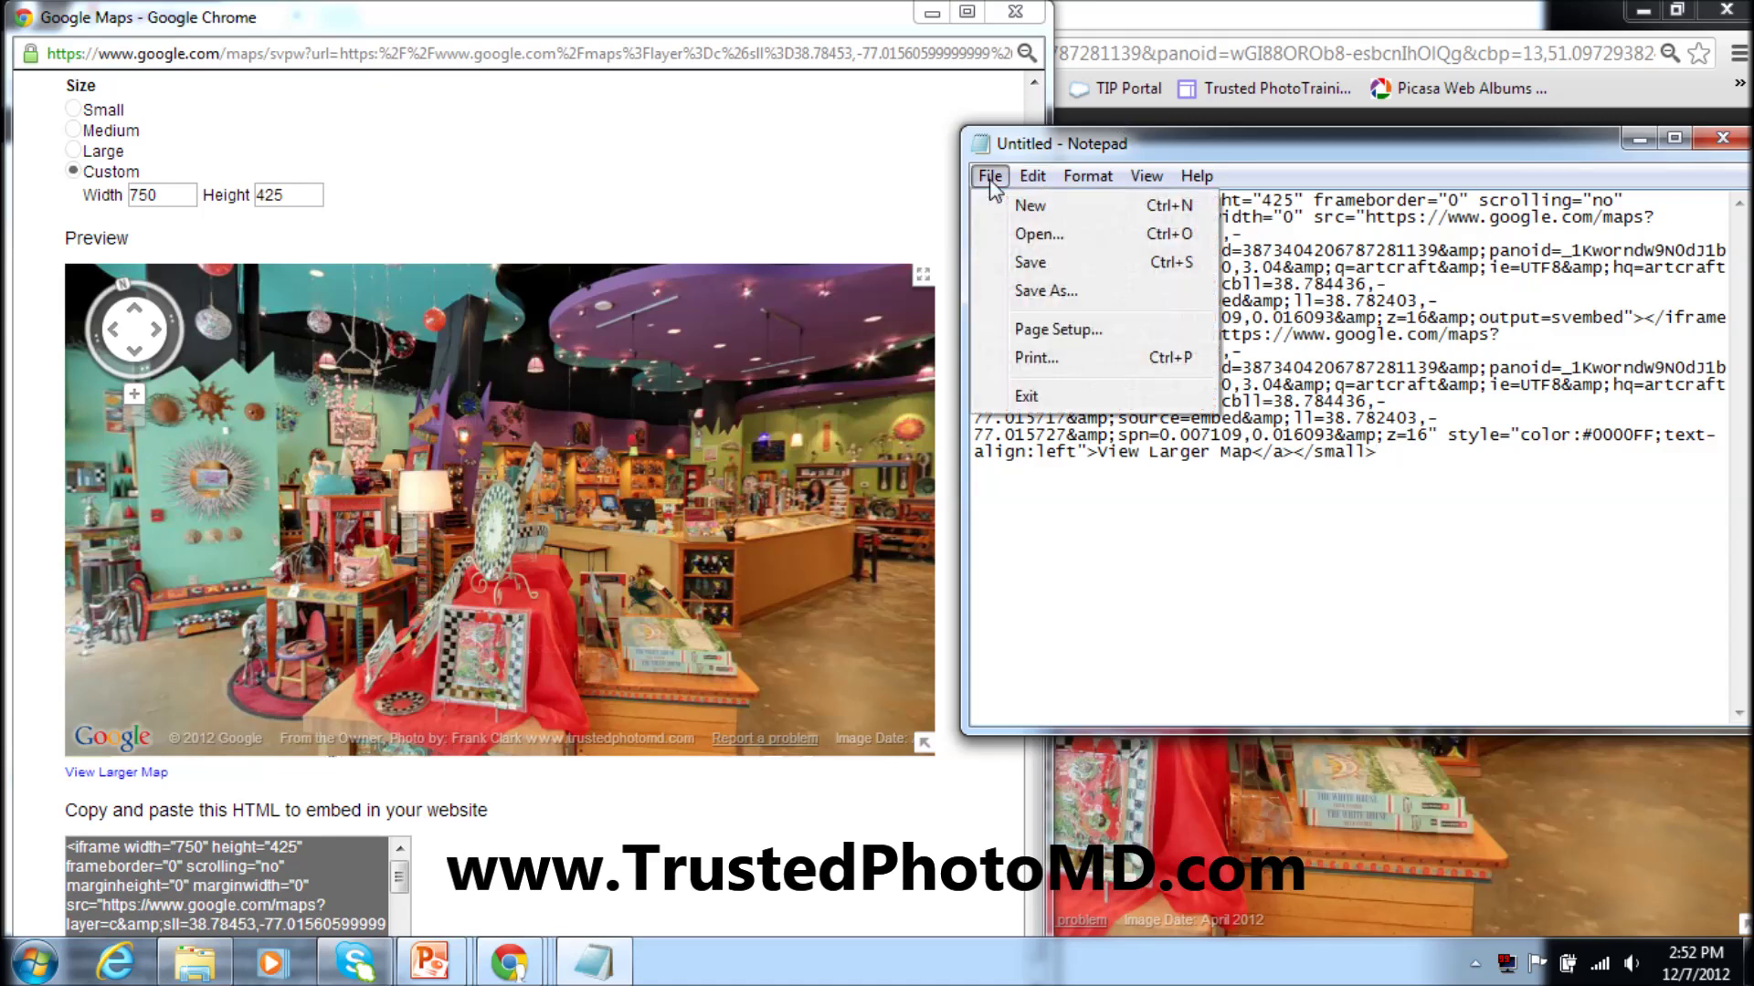
{"action": "left_click", "coordinate": [1046, 290]}
{"action": "type", "text": "webcode"}
{"action": "key", "text": "Return"}
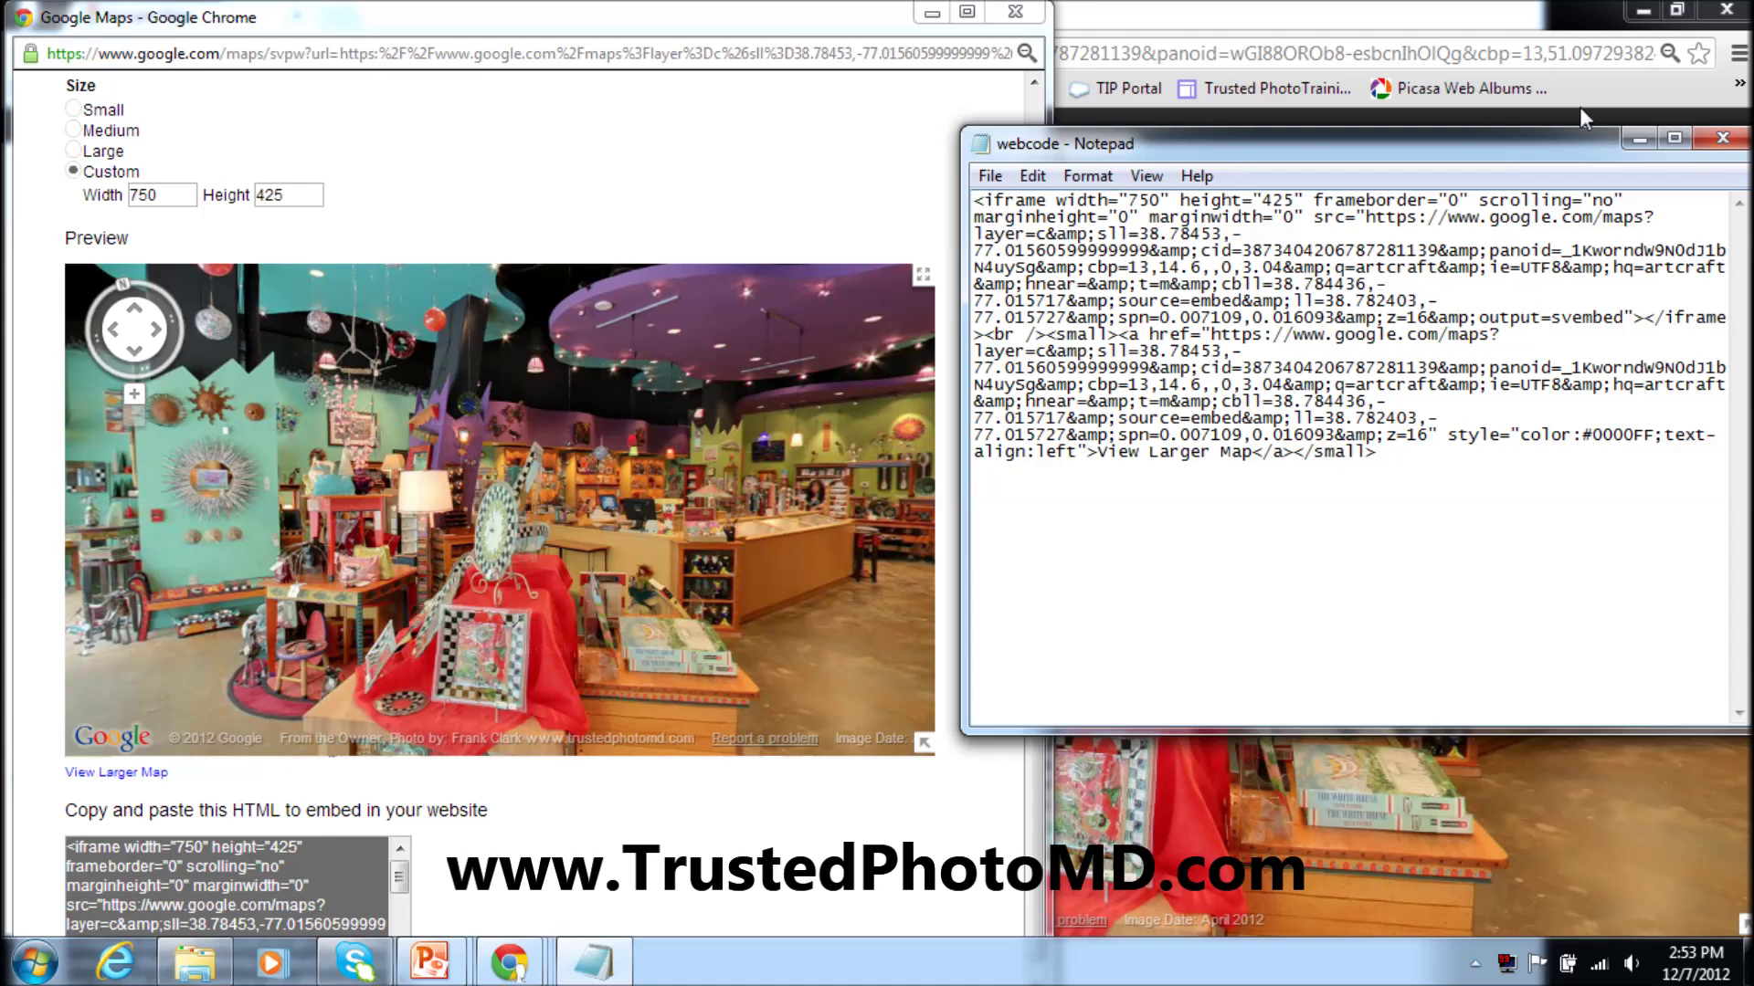
Minimize Notepad and the customize window, then advance to the Contact Info slide.
{"action": "left_click", "coordinate": [1635, 143]}
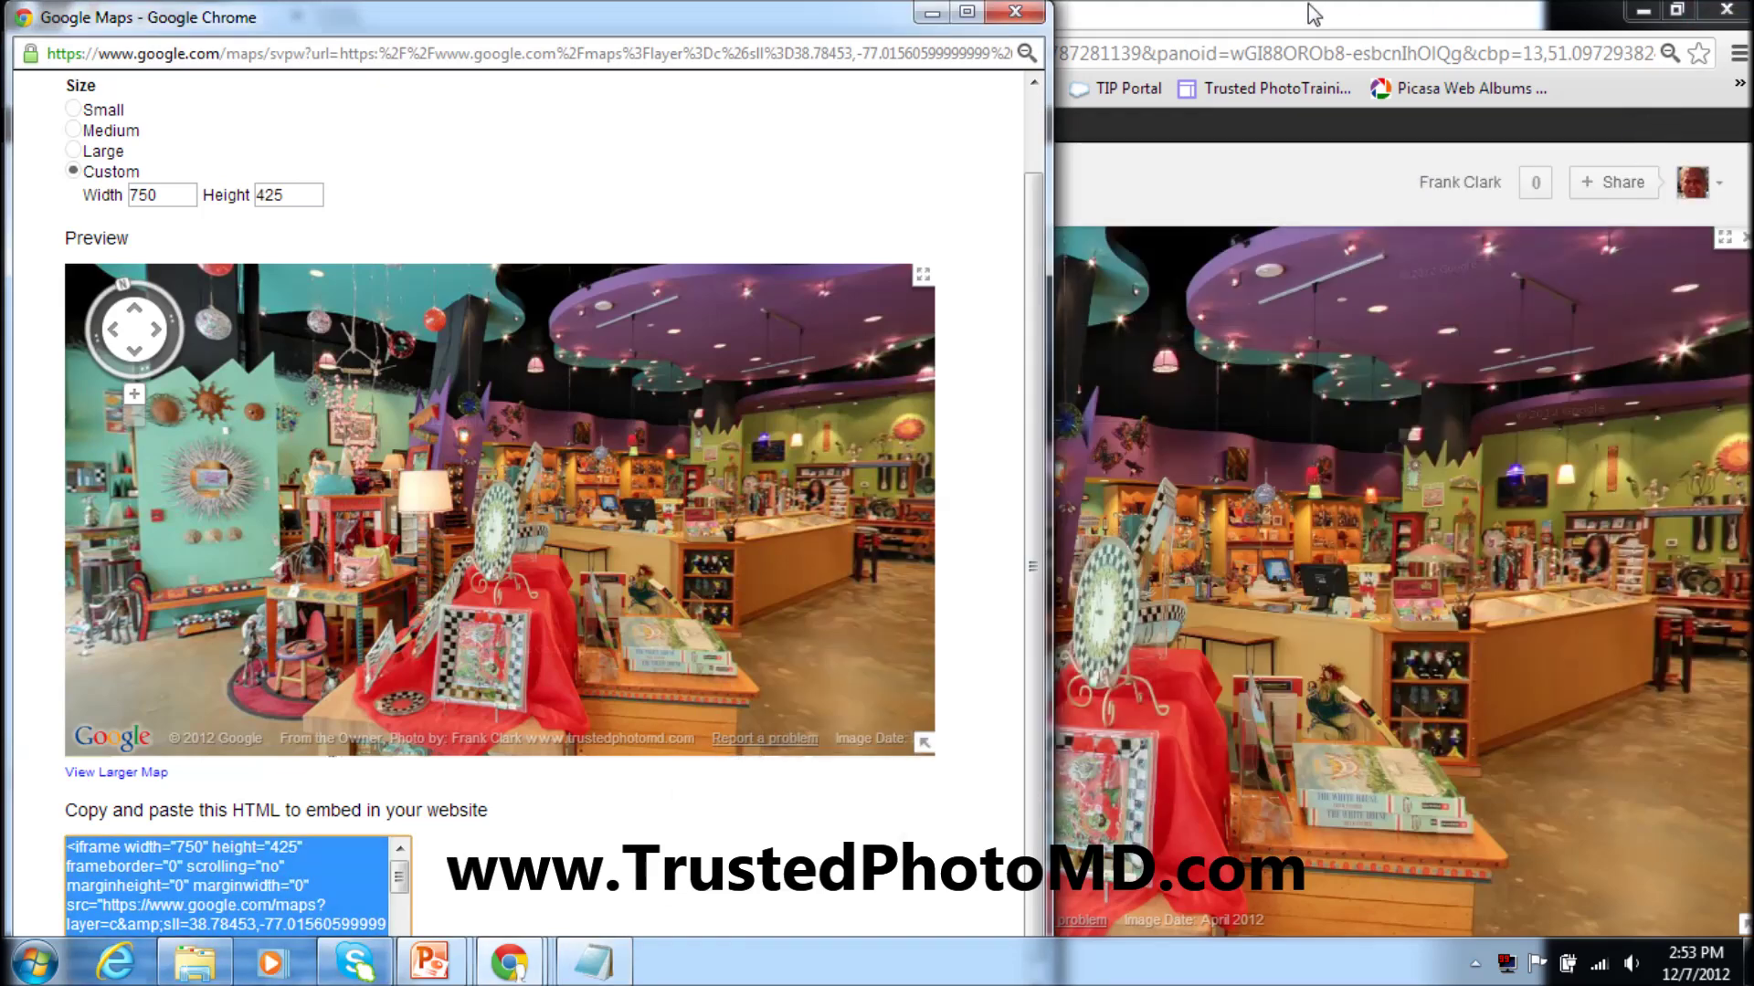
{"action": "left_click", "coordinate": [931, 16]}
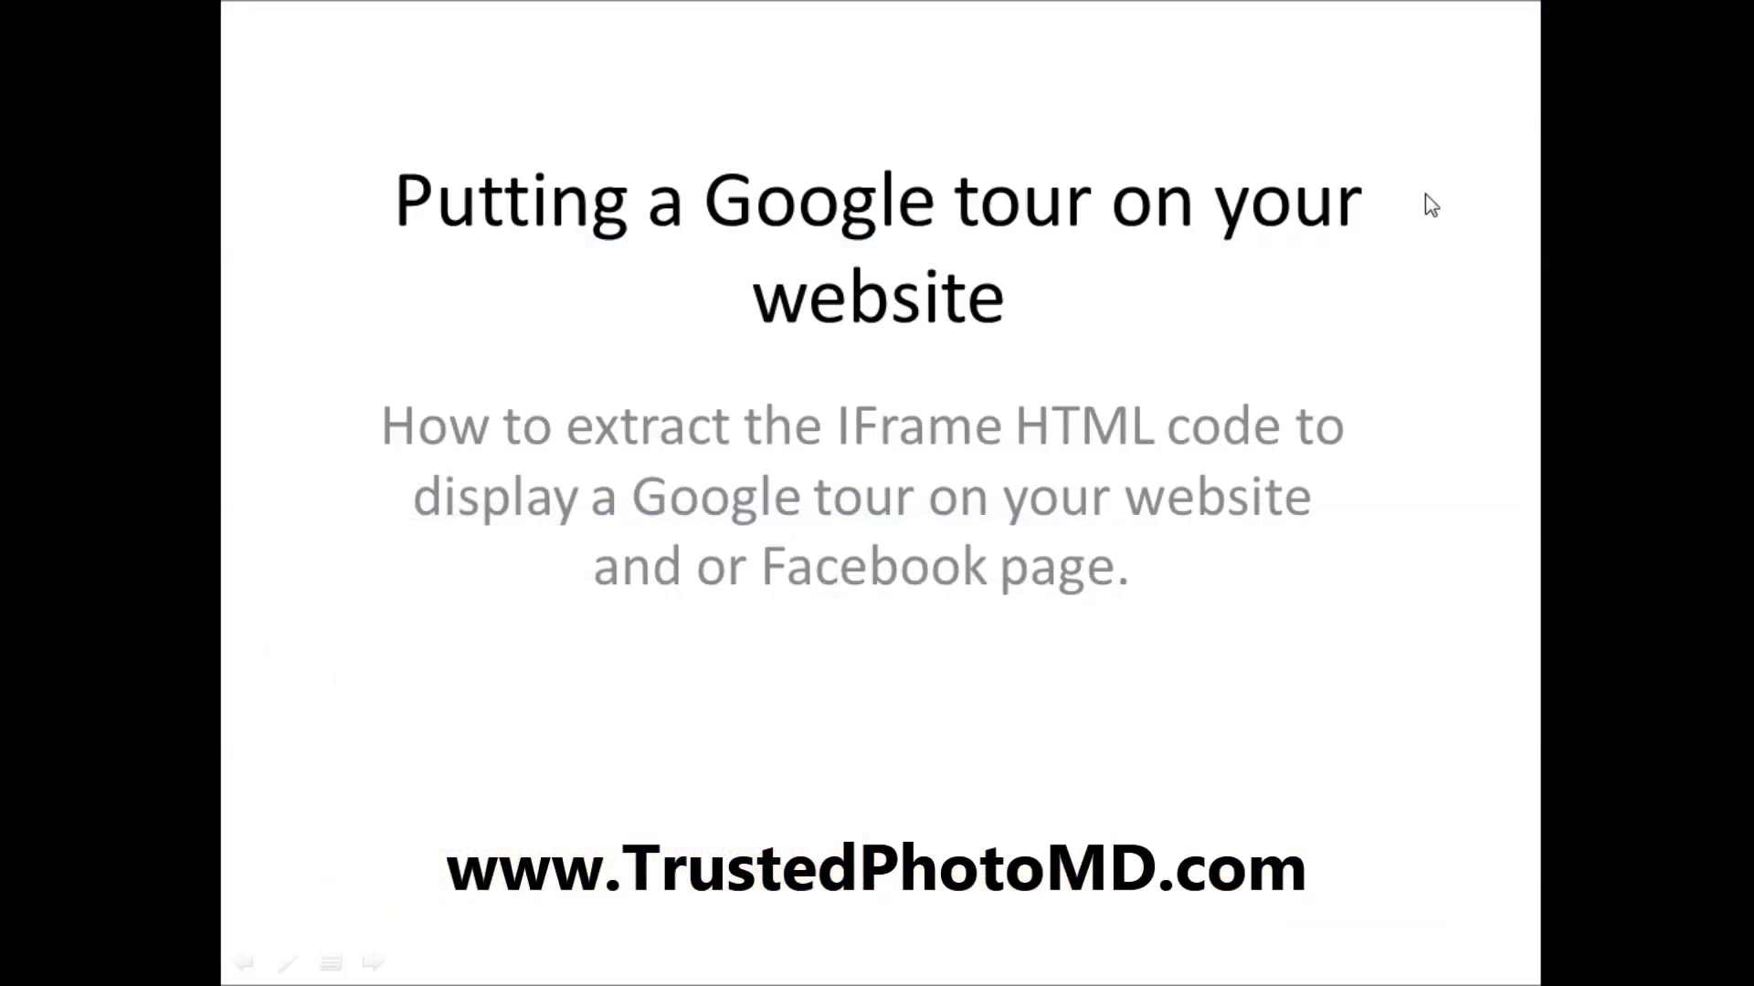
{"action": "left_click", "coordinate": [1425, 193]}
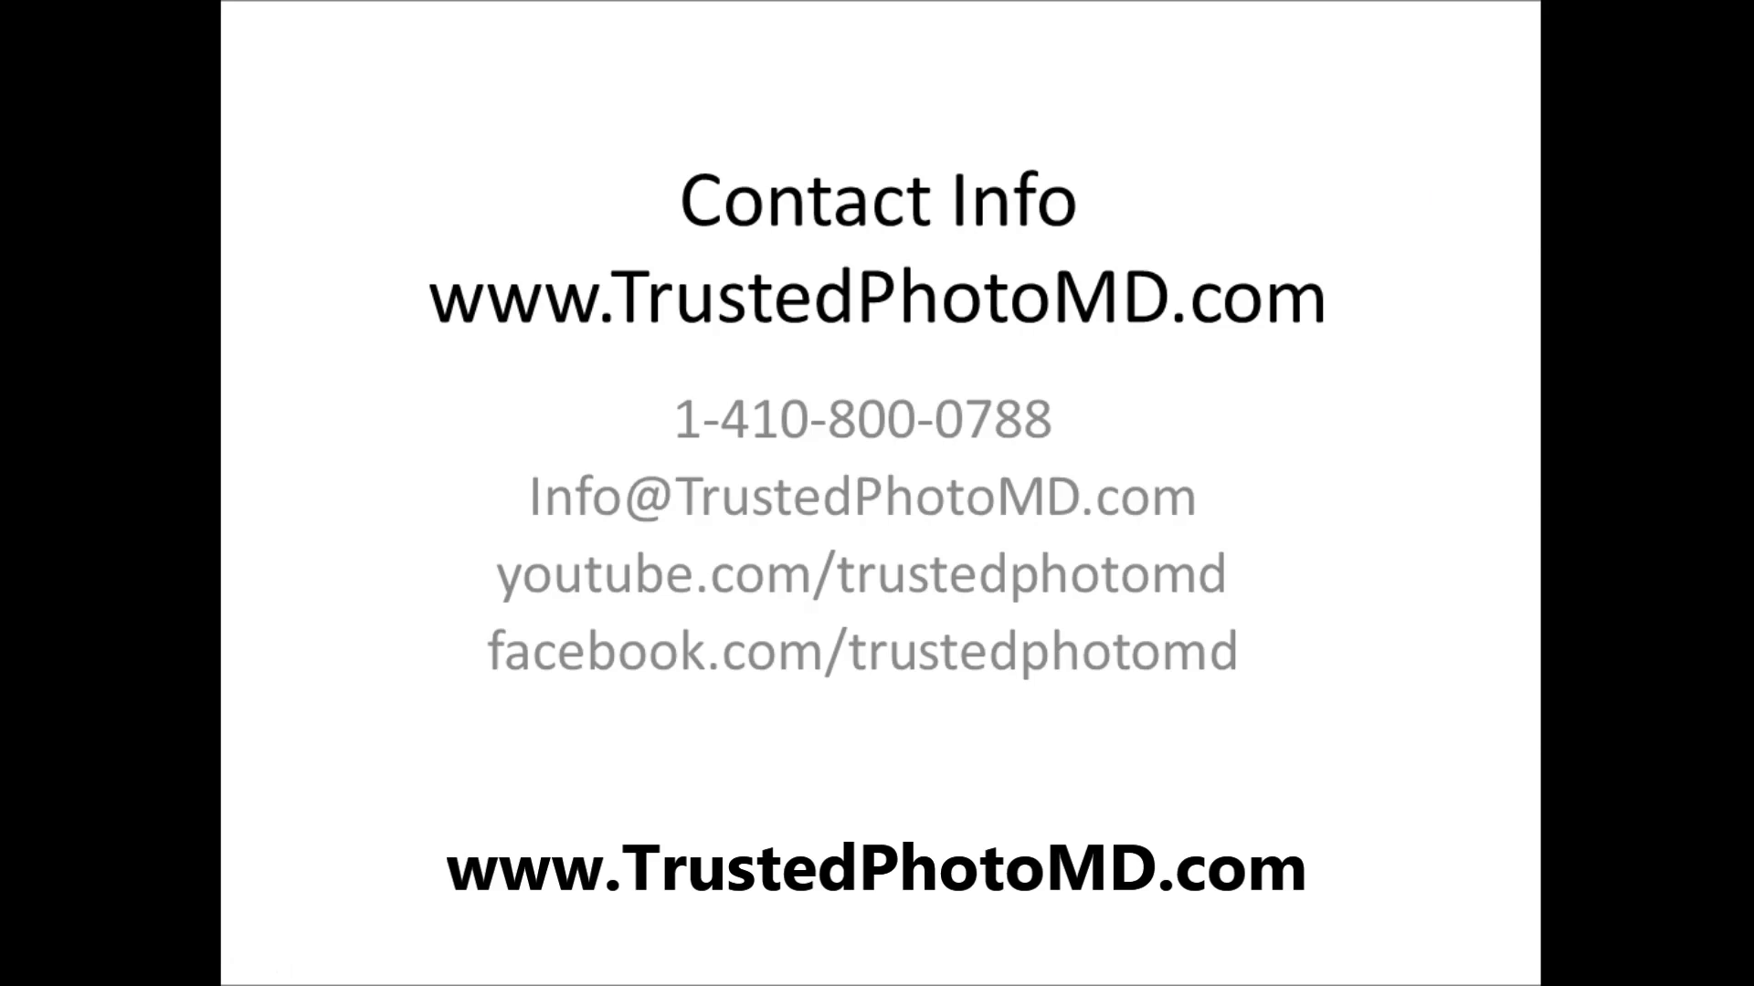